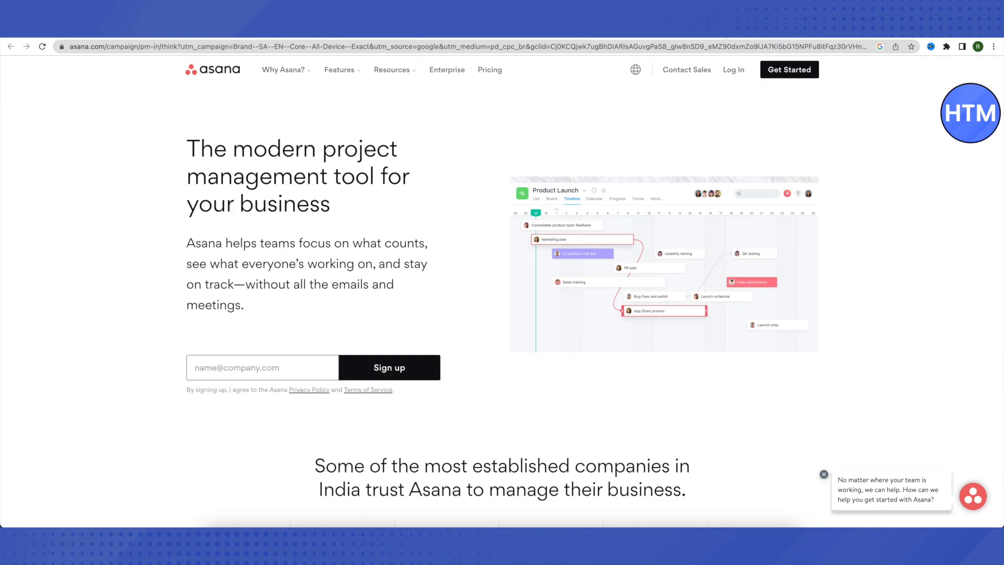
# - Sign up for an Asana account with the prefilled e-mail address and verify it through a Google account
pyautogui.click(732, 32)
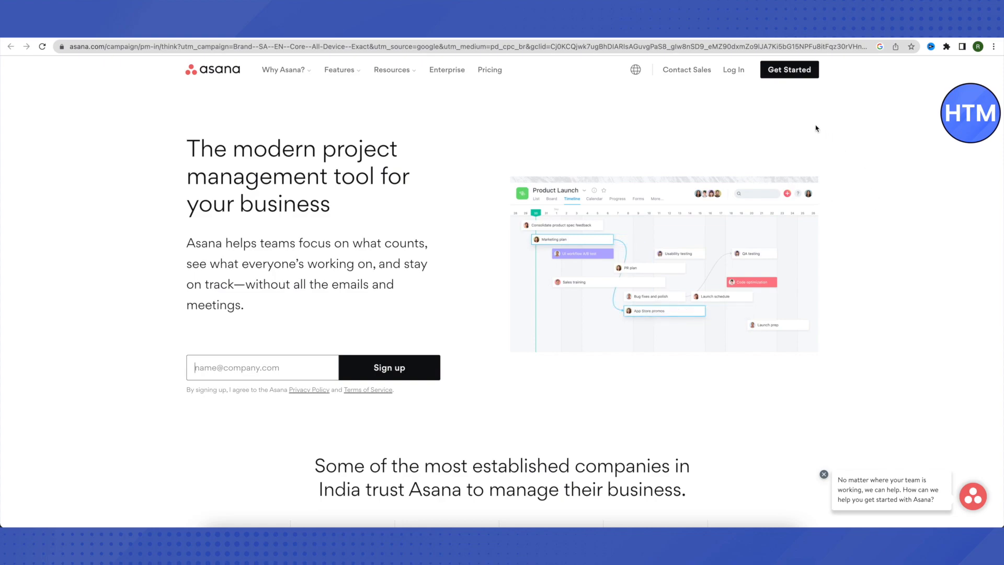
pyautogui.click(791, 77)
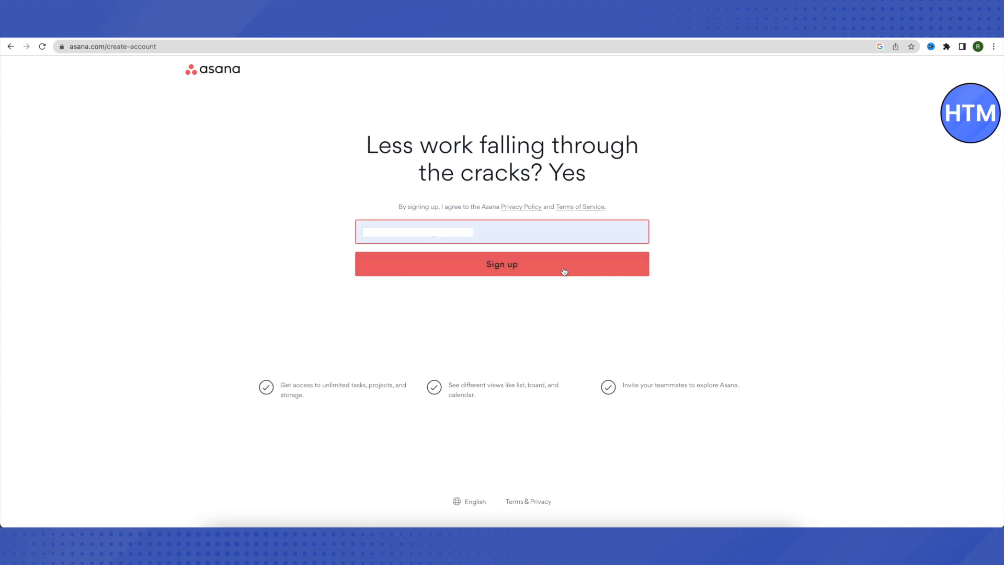
pyautogui.click(506, 271)
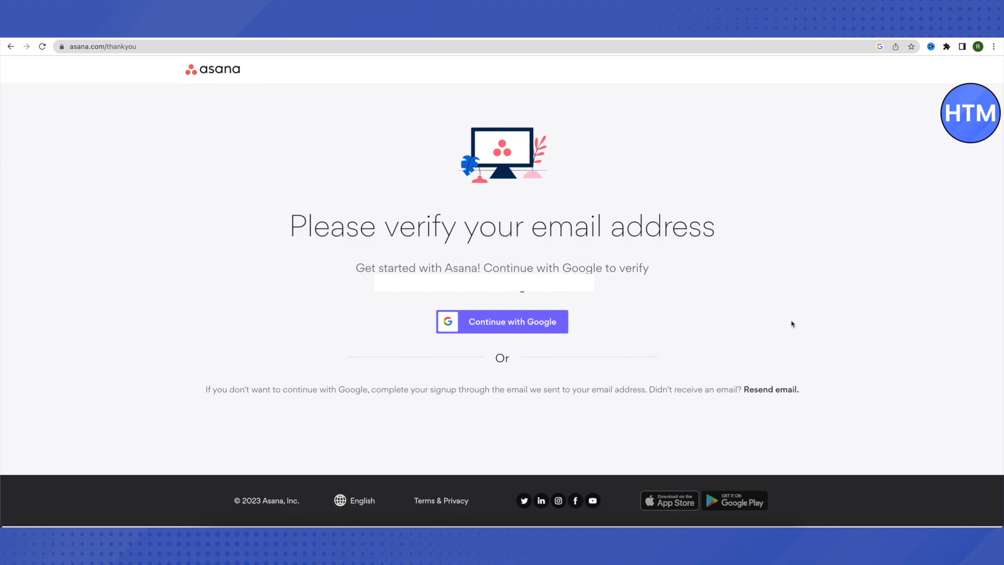
pyautogui.click(502, 327)
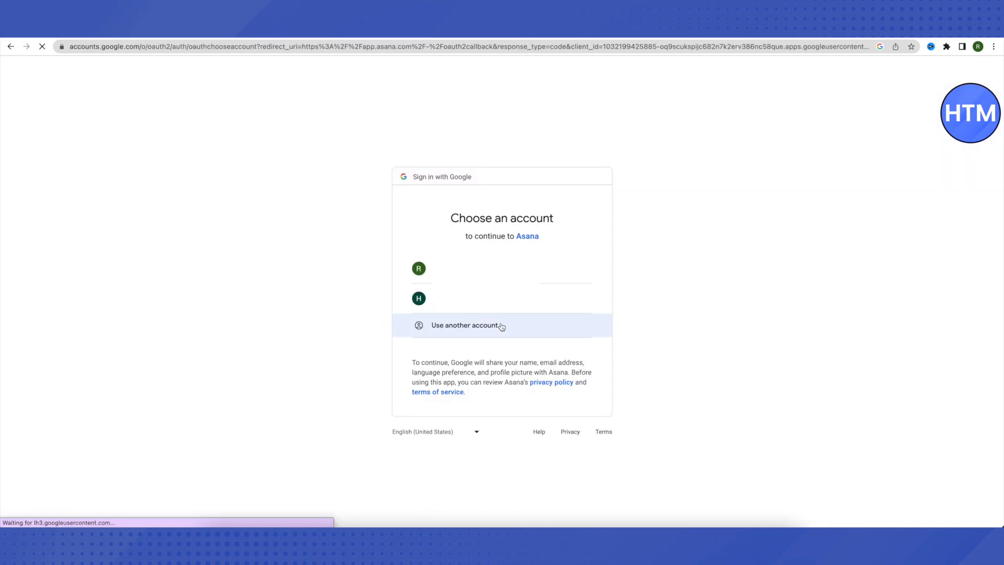
pyautogui.click(448, 332)
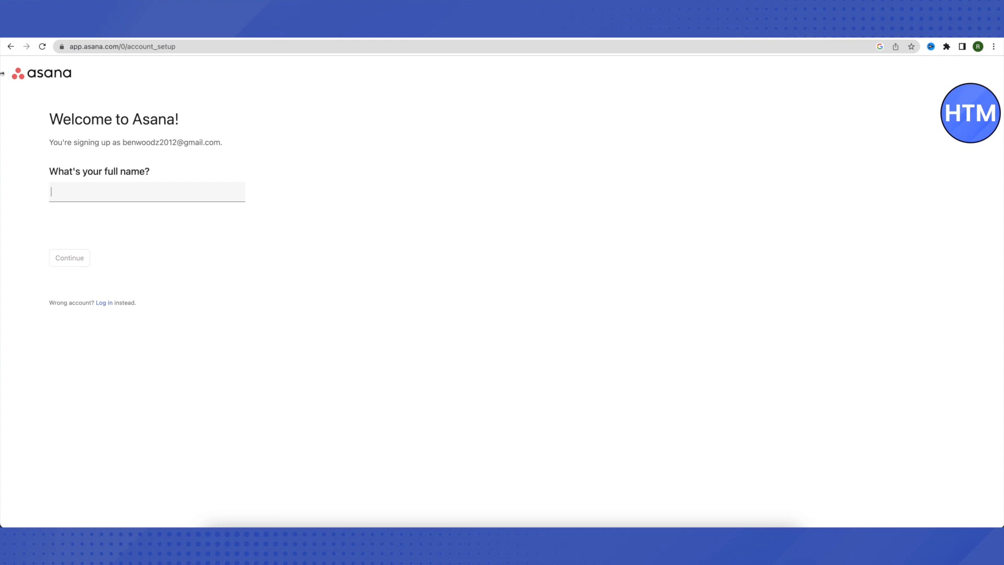
# - Enter the account holder's full name and continue the account setup
pyautogui.click(155, 196)
pyautogui.write('HTM')
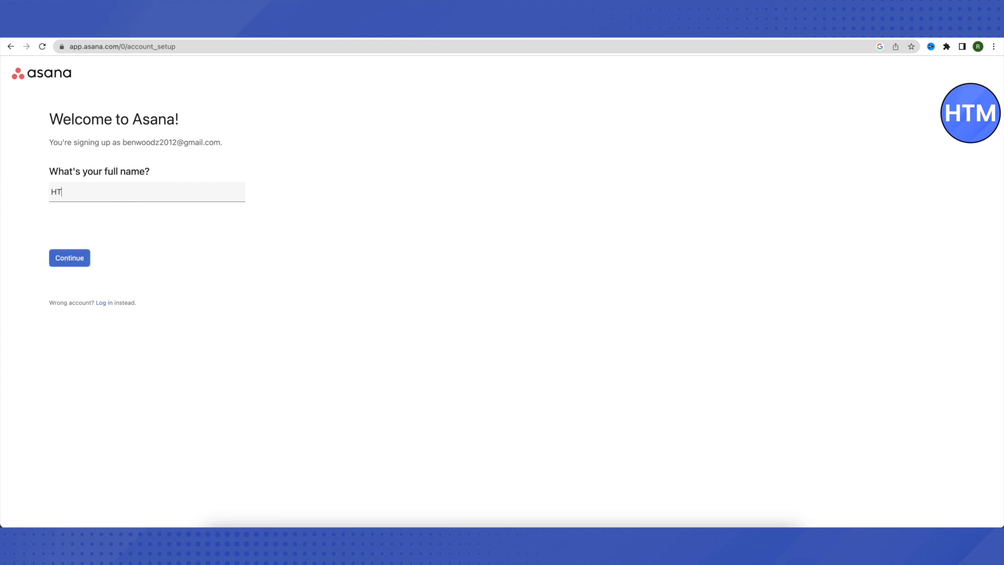
pyautogui.click(72, 258)
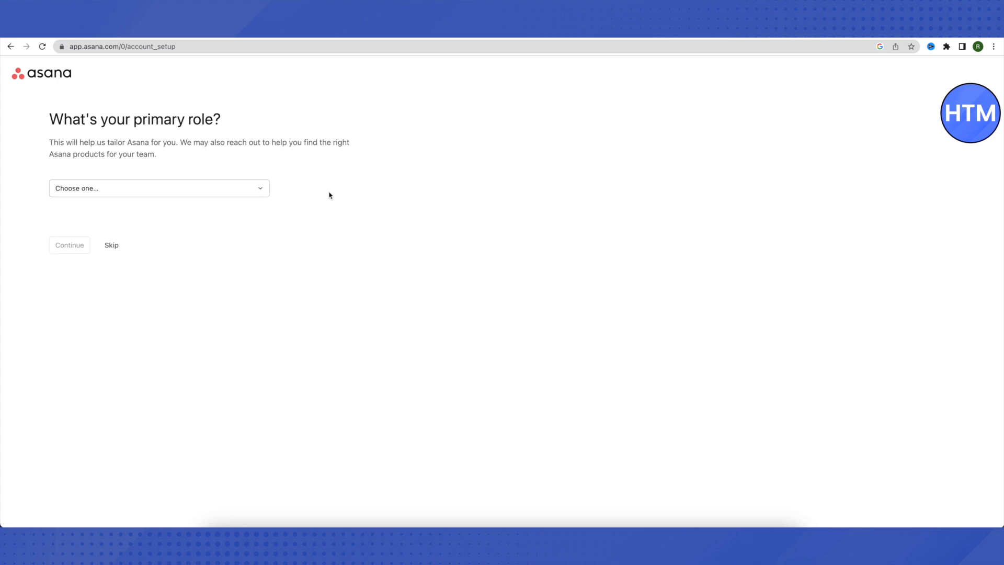
# - Set the primary role to Freelancer and continue to the next setup question
pyautogui.click(82, 188)
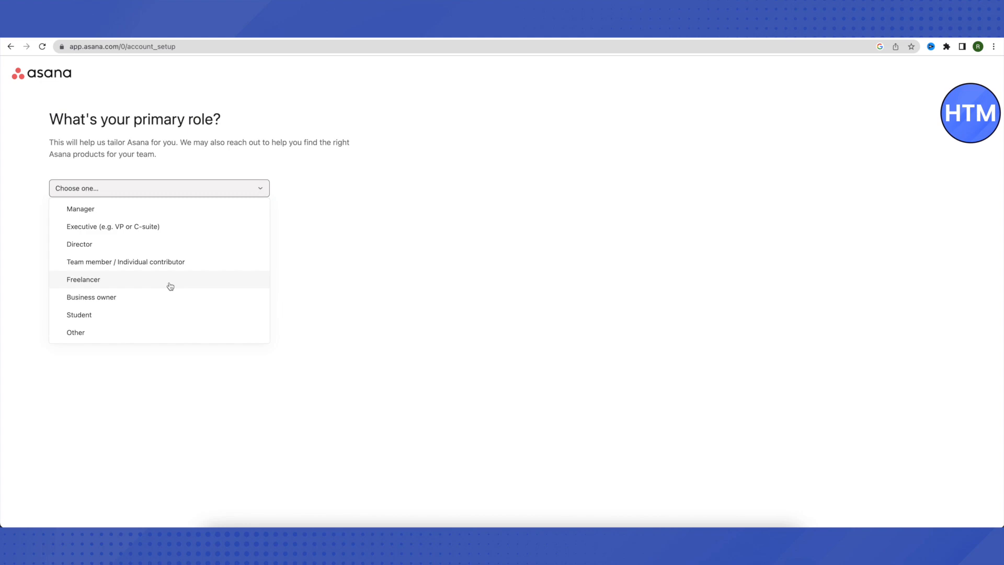
pyautogui.click(125, 283)
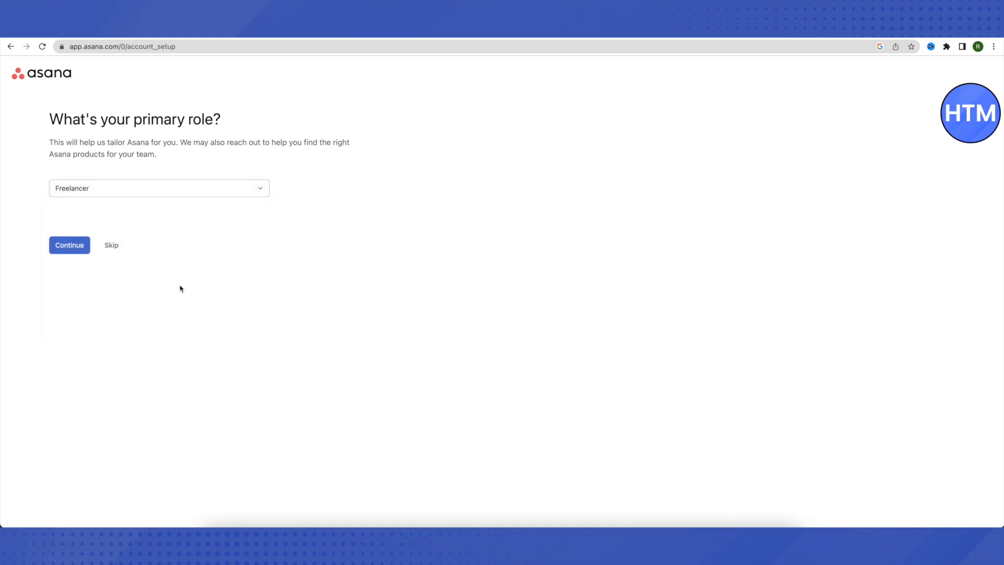
pyautogui.click(72, 250)
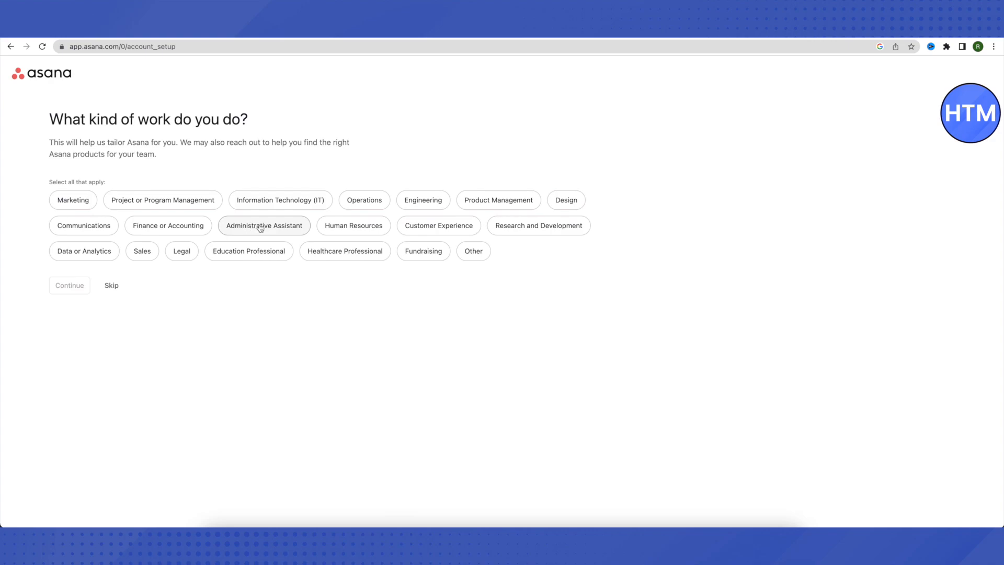
# - Choose Communications, Education Professional and Customer Experience as the kinds of work, and submit the selection
pyautogui.click(80, 226)
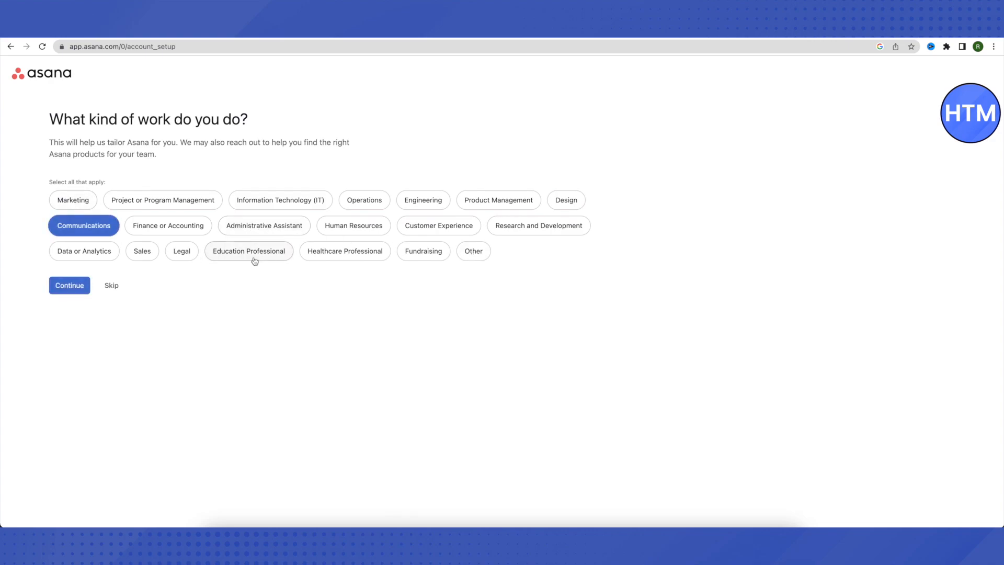
pyautogui.click(253, 259)
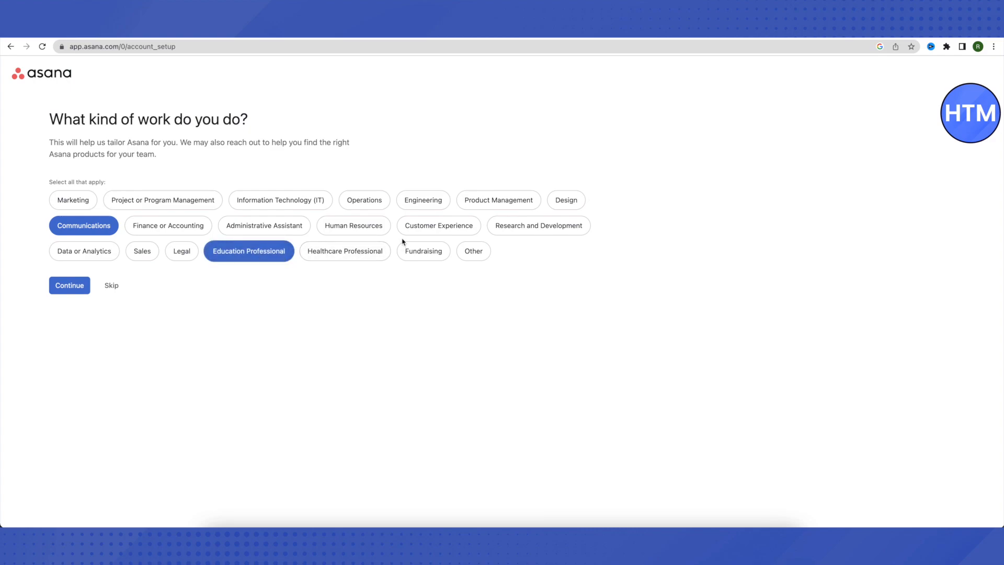
pyautogui.click(416, 230)
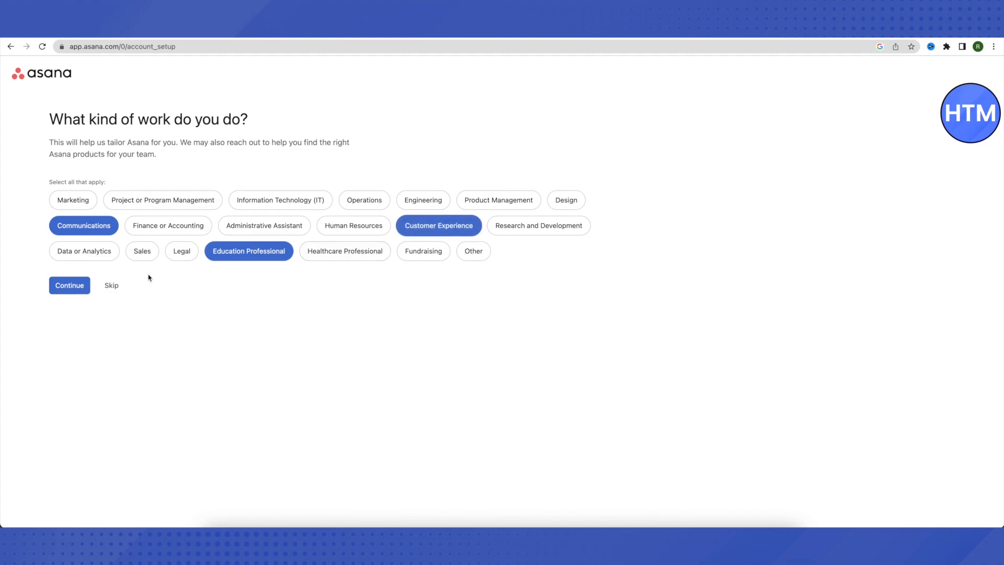
pyautogui.click(69, 286)
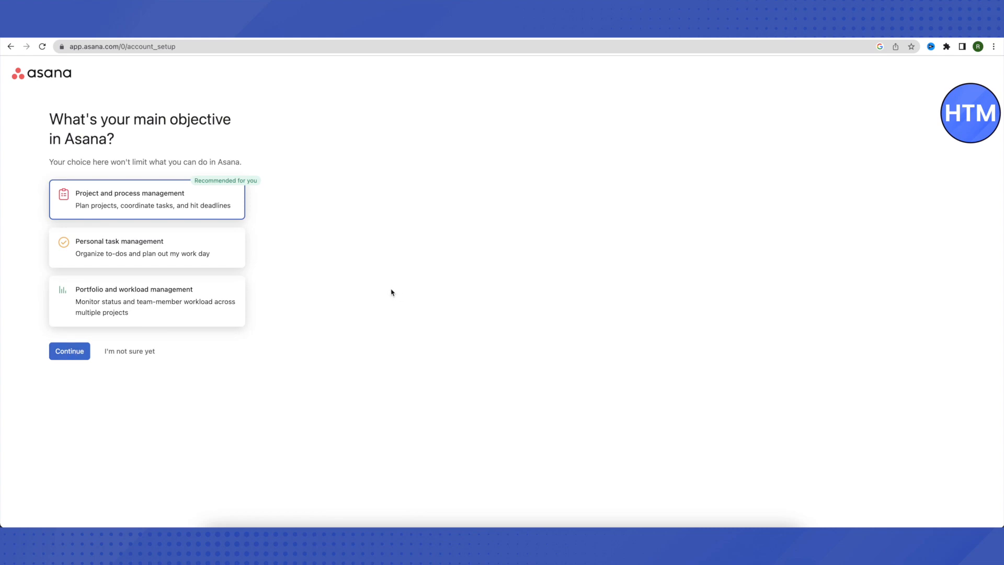
# - Answer the main objective question with "I'm not sure yet" and name the first project "Youtube Channel"
pyautogui.click(131, 357)
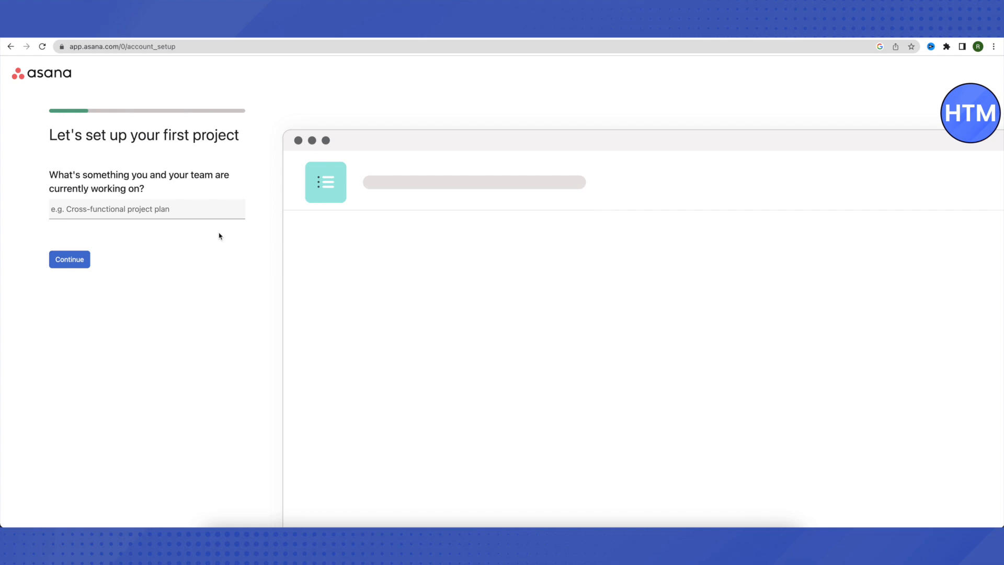
pyautogui.click(130, 212)
pyautogui.write('Youtube Channel')
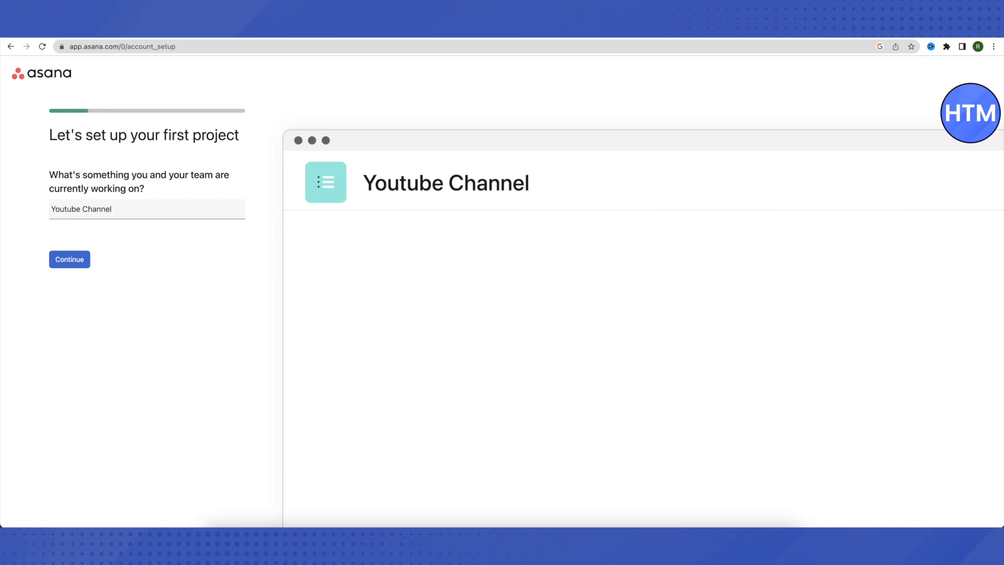
pyautogui.click(71, 259)
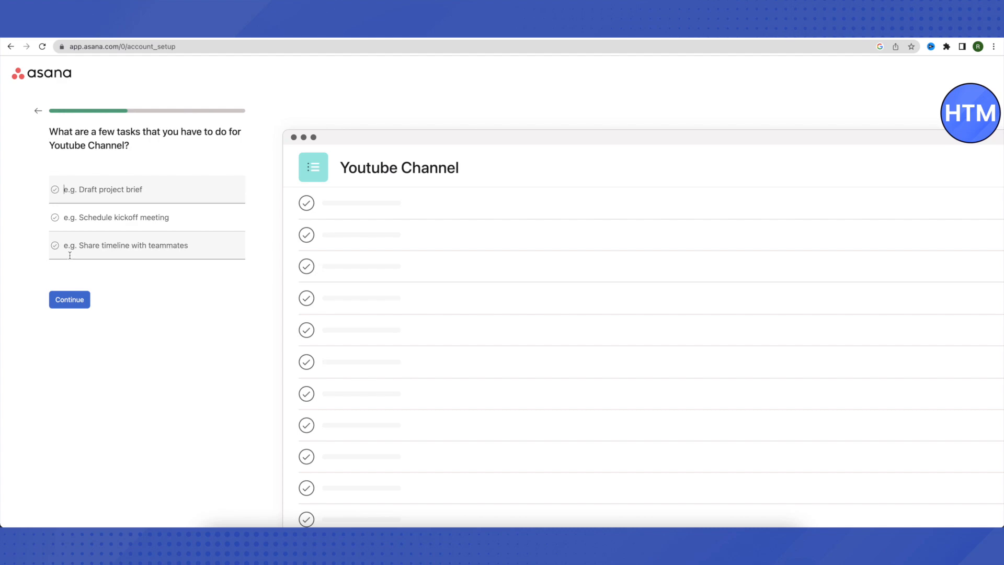
# - Enter "Video On Crypto" and "Video On Bank Failure" as the first two tasks of the Youtube Channel project
pyautogui.click(103, 189)
pyautogui.write('Video On Crypto')
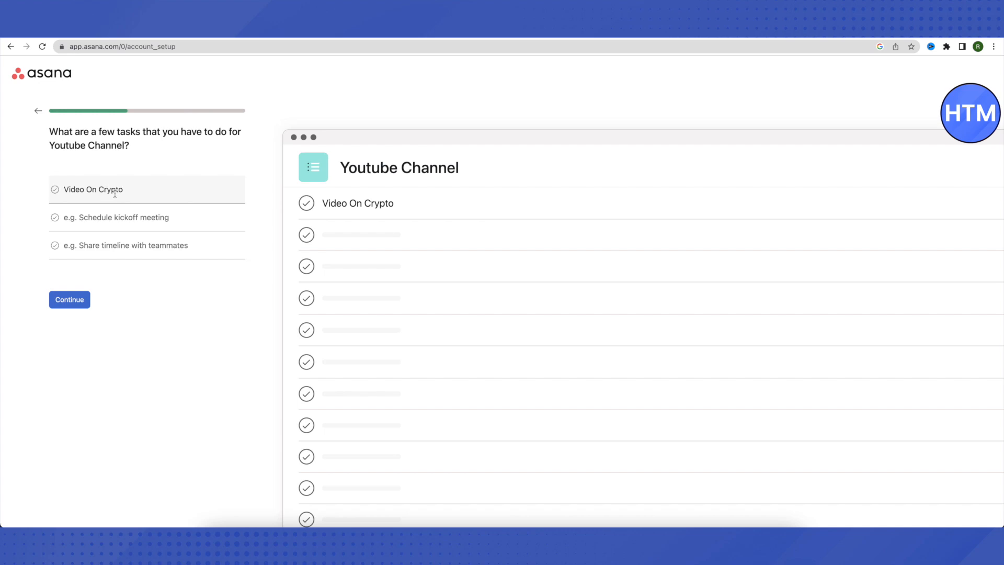
pyautogui.click(119, 217)
pyautogui.write('Video')
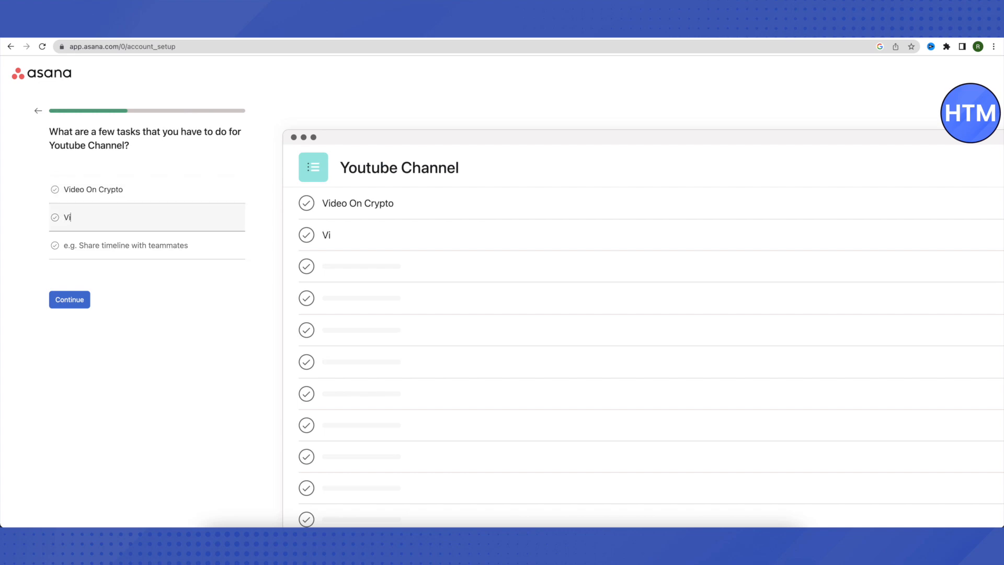
pyautogui.press('BackSpace')
pyautogui.press('BackSpace')
pyautogui.write('eo On Bank Fal')
pyautogui.press('BackSpace')
pyautogui.write('ilure')
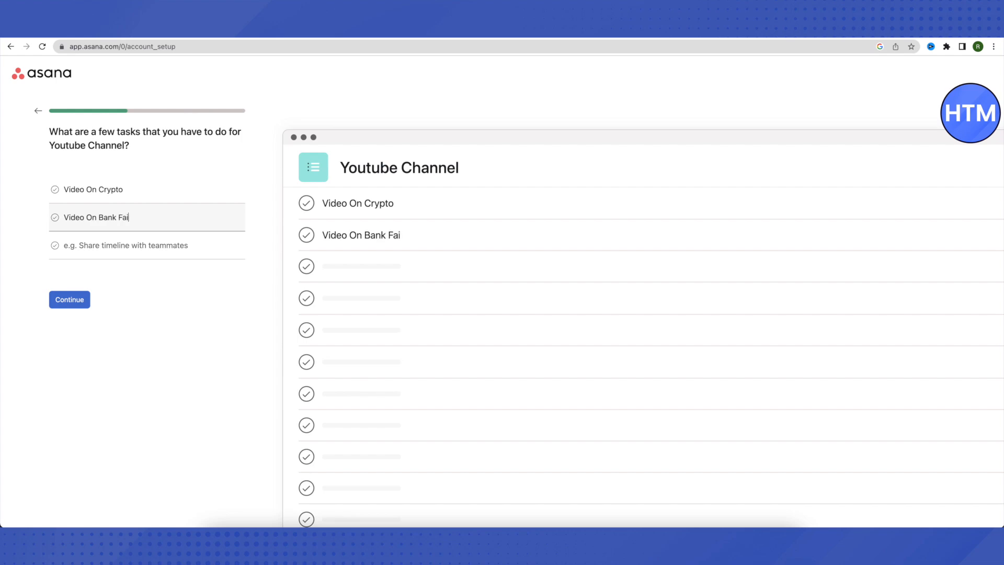
# - Enter "Video On How To Use Asana" as the third task and submit the task list
pyautogui.click(99, 245)
pyautogui.write('Video ')
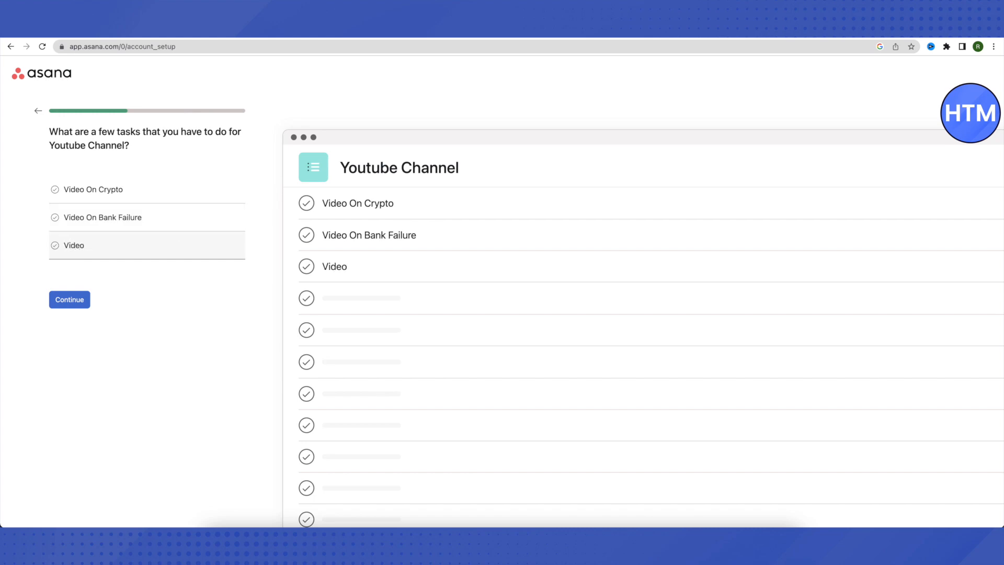
pyautogui.write('On How To Us')
pyautogui.write('e Asnaa')
pyautogui.press('BackSpace')
pyautogui.press('BackSpace')
pyautogui.press('BackSpace')
pyautogui.write('ana')
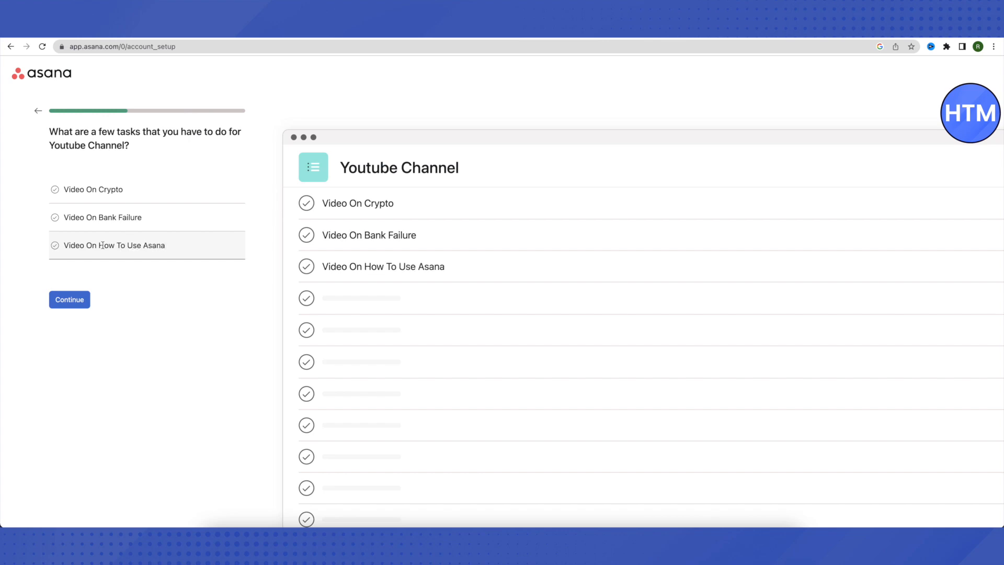
pyautogui.click(73, 303)
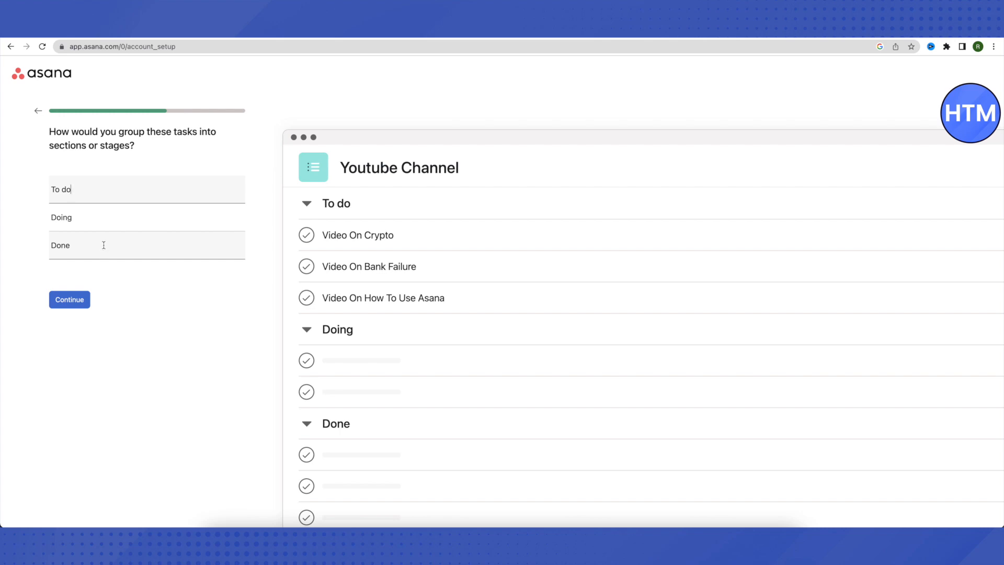
# - Rename the three project sections to "Topic Research", "Scripting" and "Video Recording", and submit them
pyautogui.moveTo(79, 190); pyautogui.dragTo(30, 194)
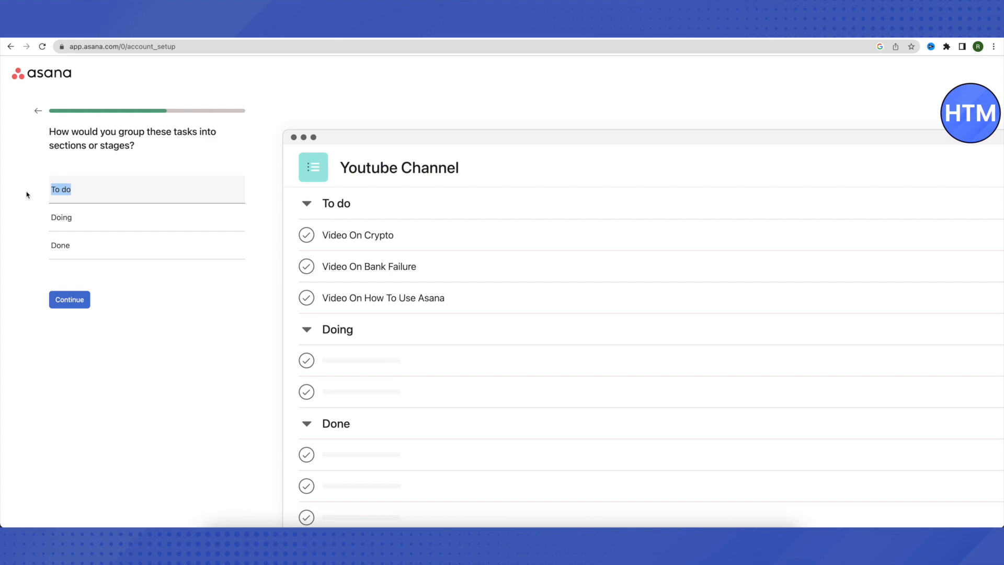
pyautogui.write('Topic Res')
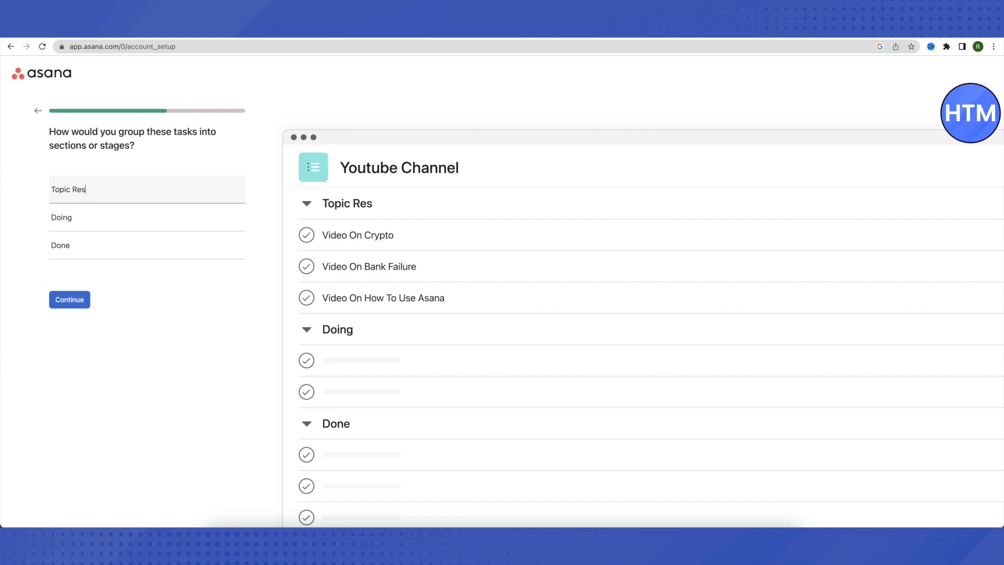
pyautogui.write('earch')
pyautogui.moveTo(94, 218); pyautogui.dragTo(28, 219)
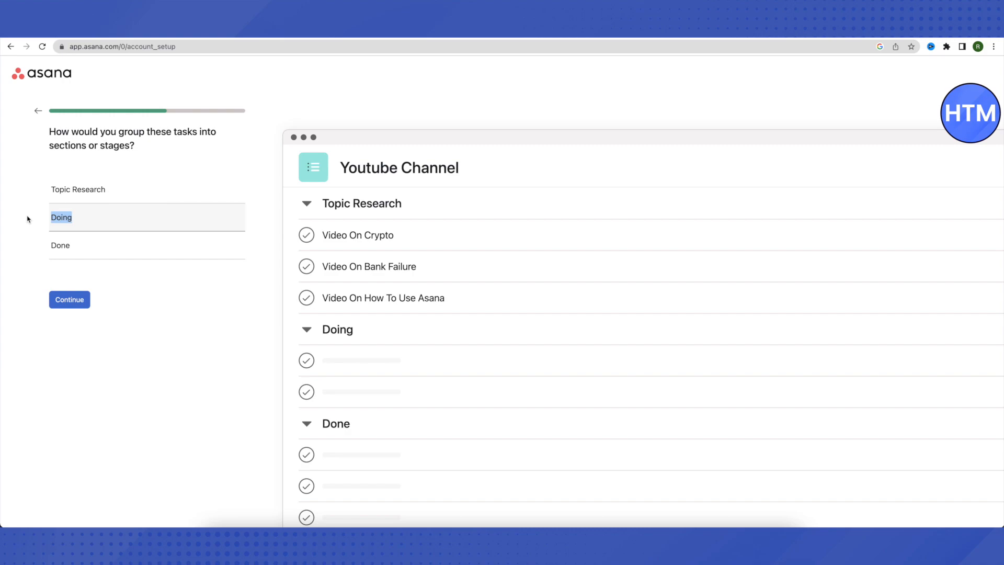
pyautogui.write('Scripting')
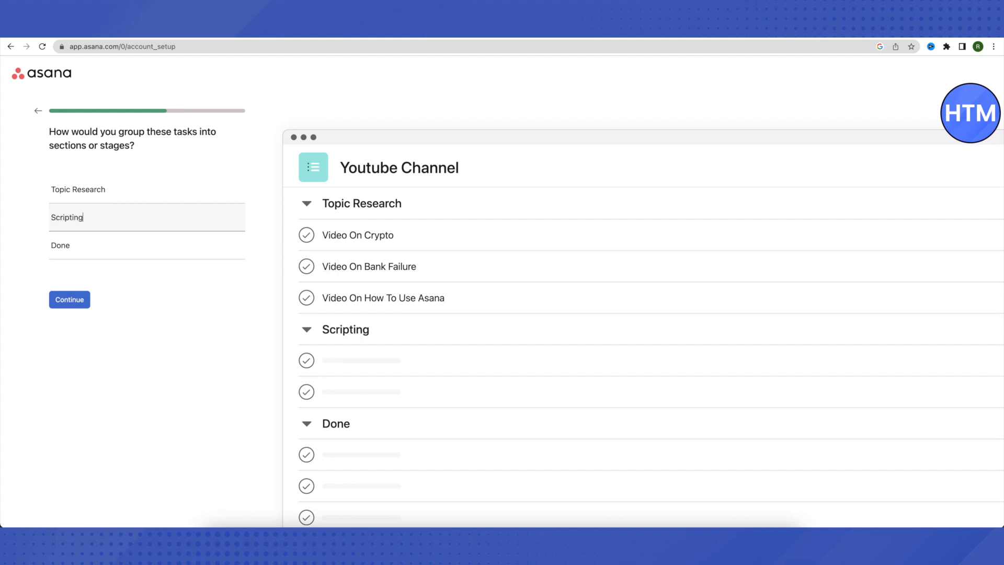
pyautogui.press('Tab')
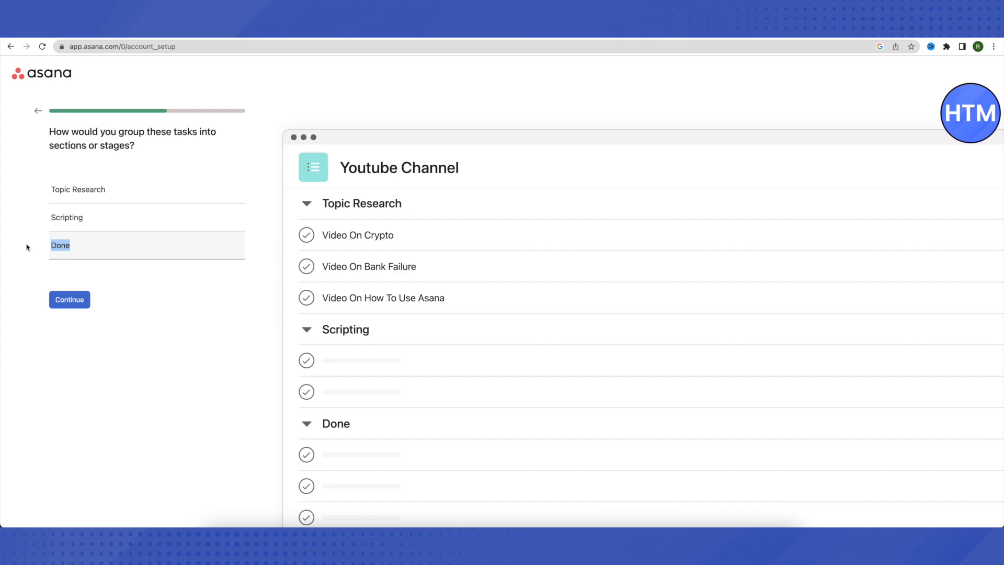
pyautogui.write('Video Recording')
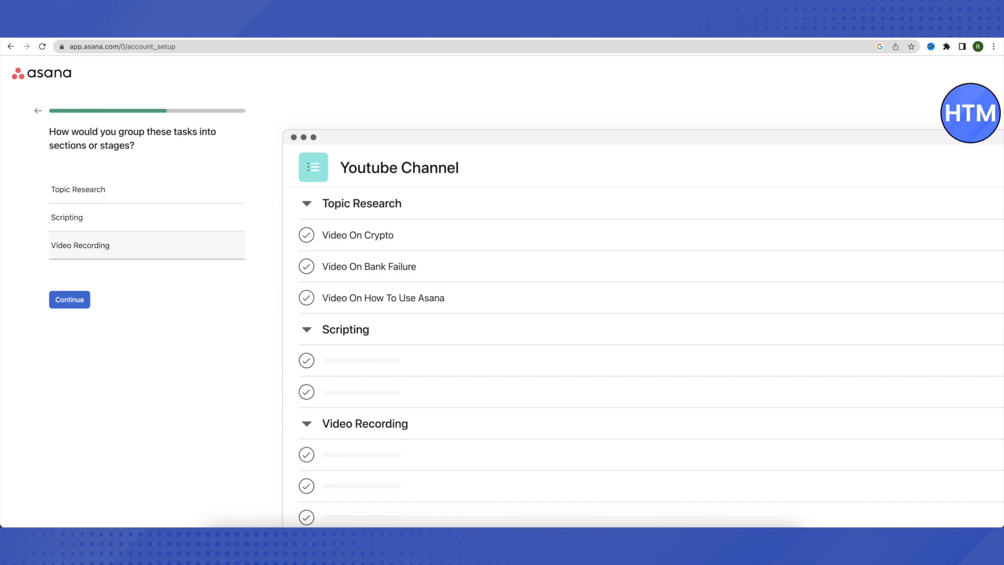
pyautogui.click(68, 306)
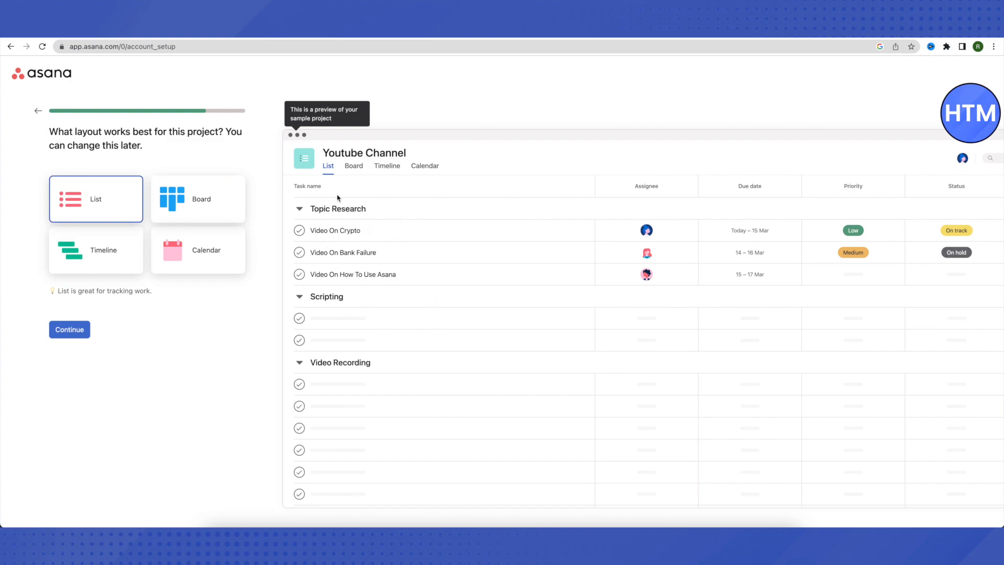
pyautogui.moveTo(339, 274); pyautogui.dragTo(340, 294)
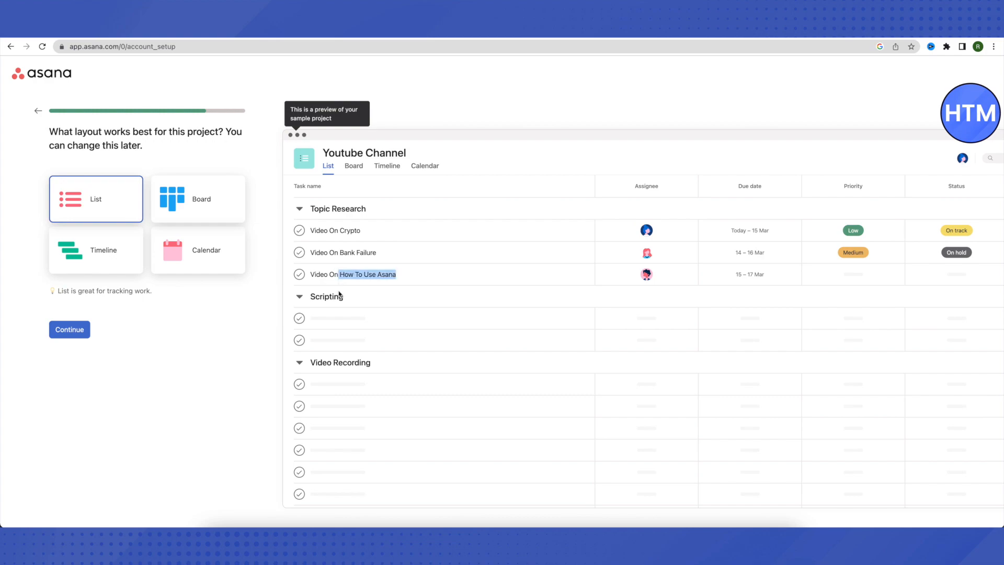
pyautogui.click(341, 295)
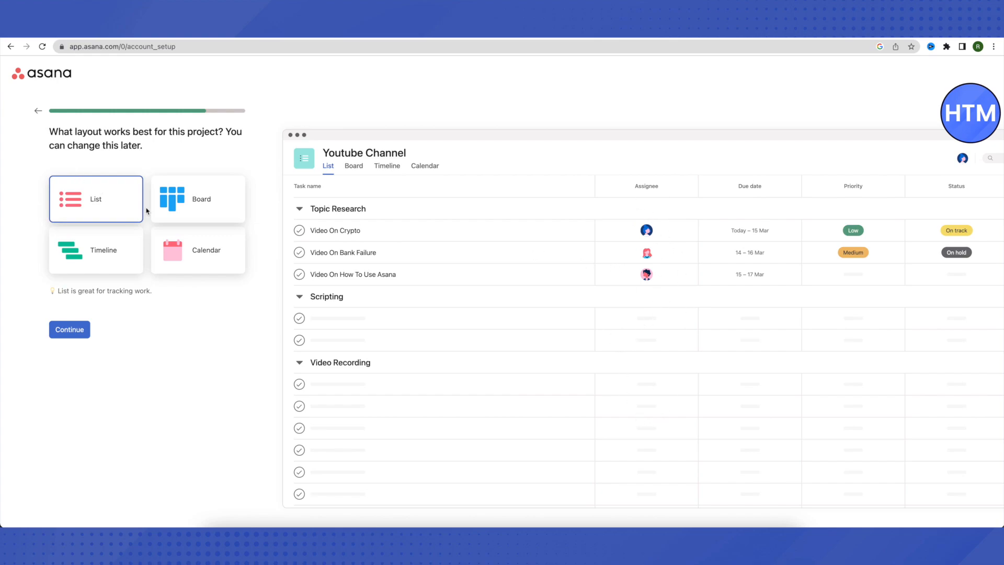
# - Preview the project in the Timeline and Calendar layouts, and select the Board layout
pyautogui.click(126, 251)
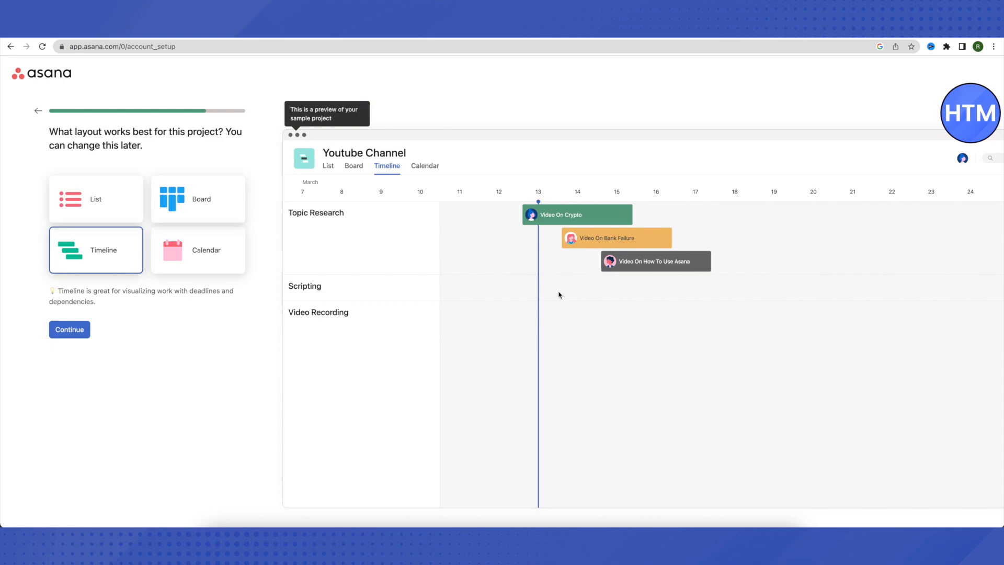
pyautogui.click(205, 261)
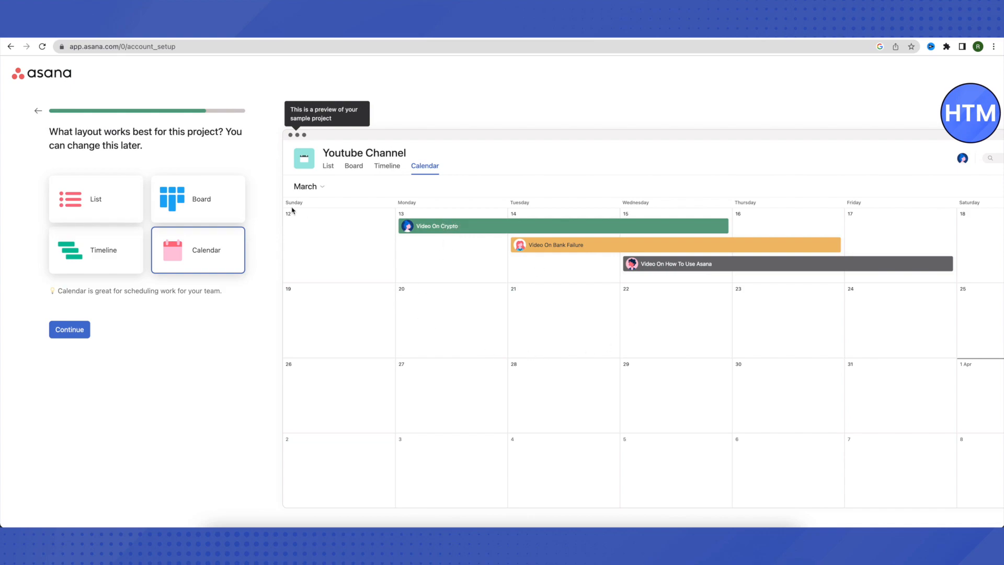
pyautogui.click(210, 208)
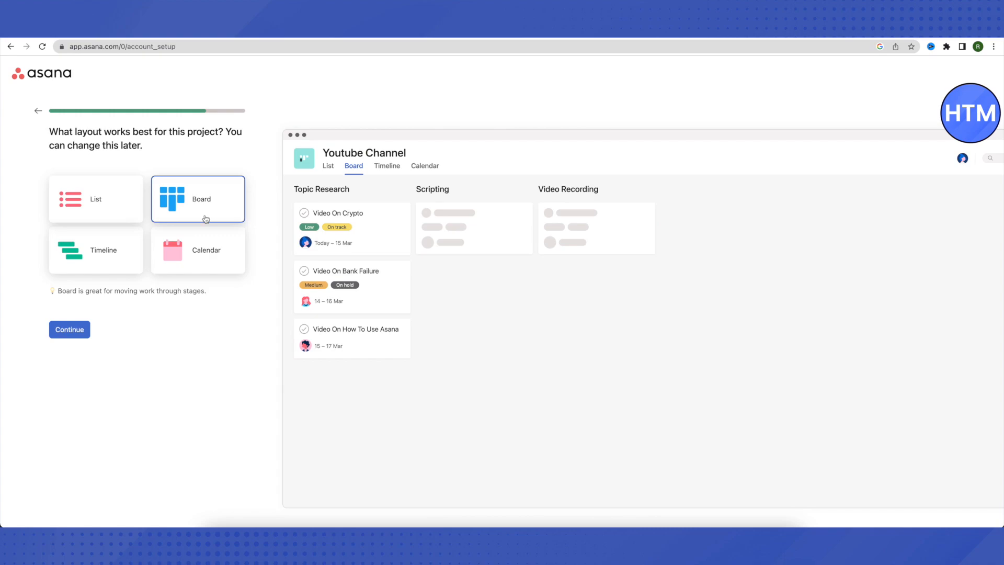
# - Finish the account setup with the Board layout, skip inviting teammates and getting the apps, and dismiss the trial welcome
pyautogui.click(78, 331)
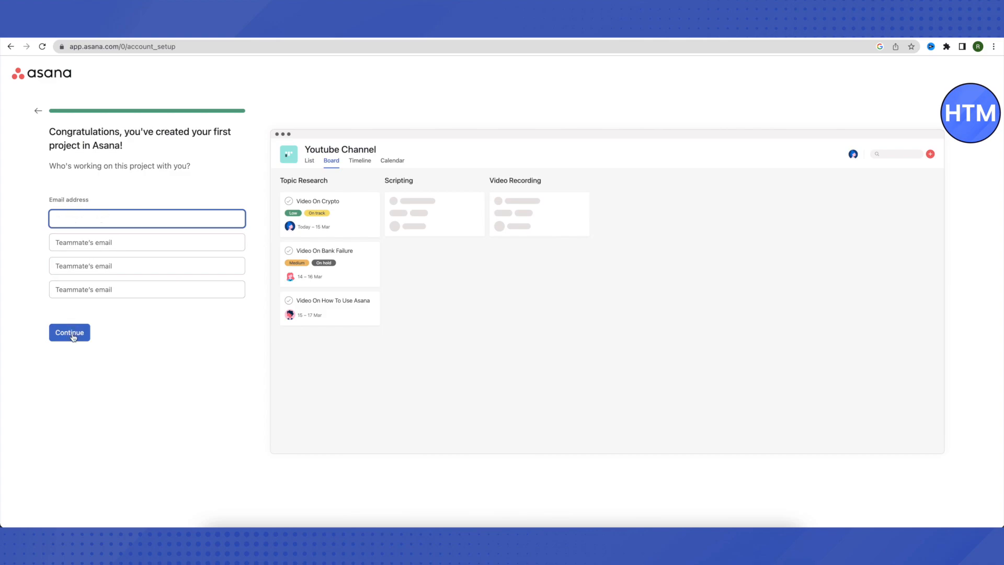
pyautogui.click(73, 335)
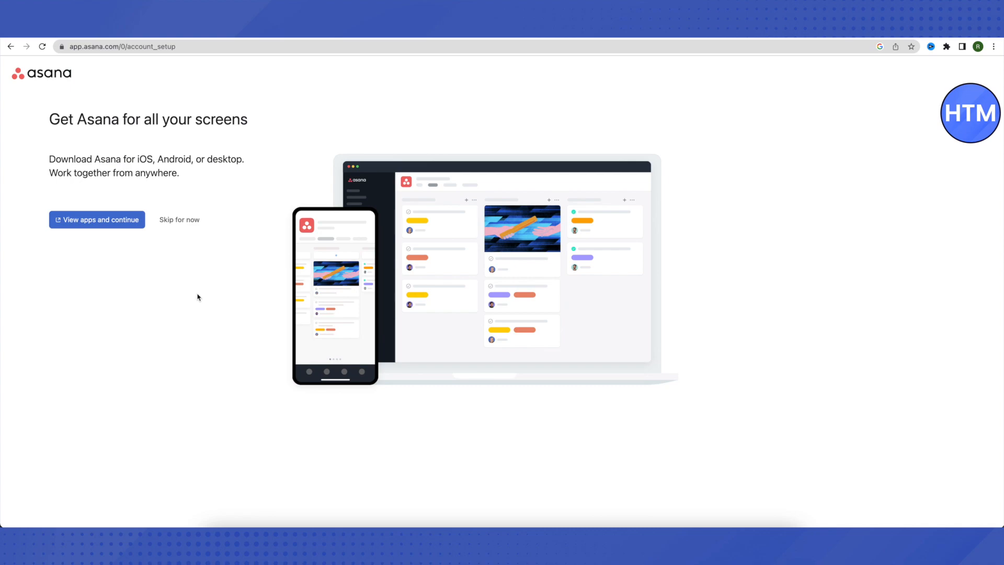
pyautogui.click(168, 222)
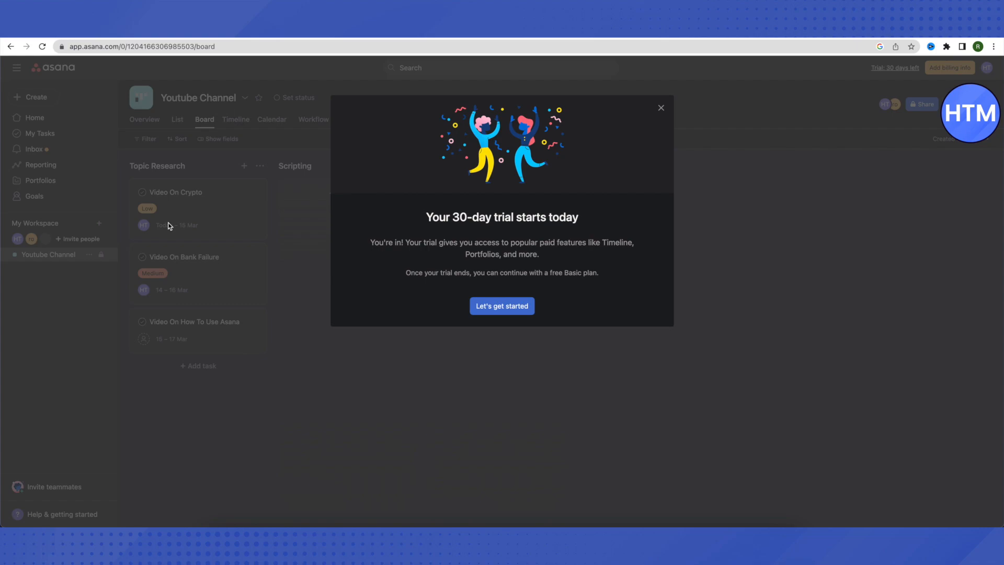
pyautogui.click(661, 108)
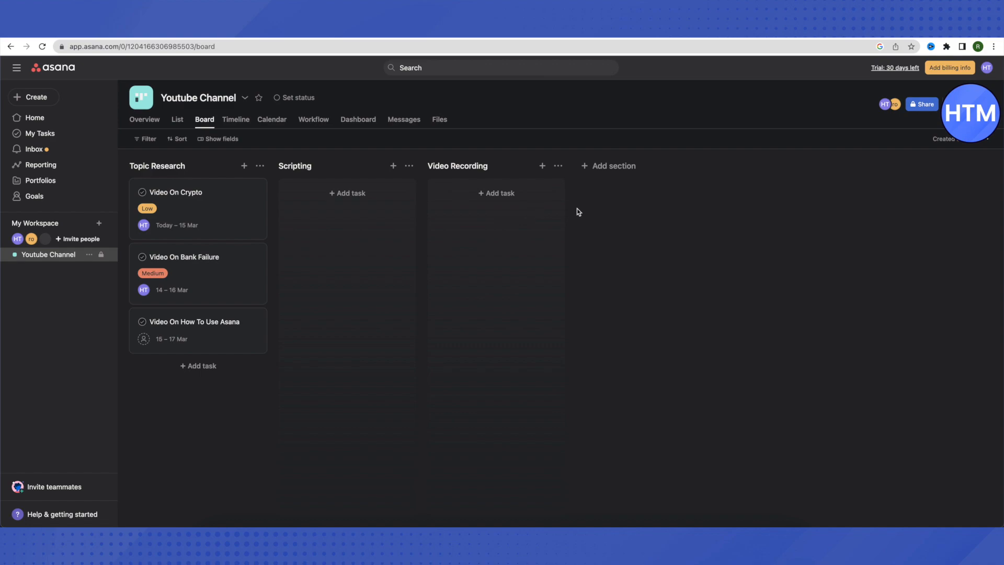
# - Add two sections named "Editing" and "Published" after Video Recording on the Youtube Channel board
pyautogui.click(589, 166)
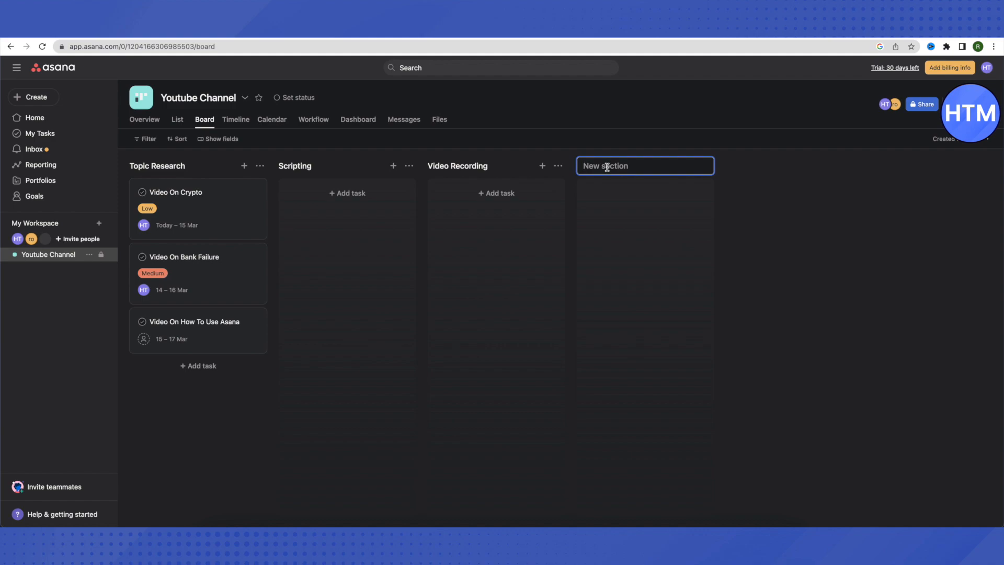
pyautogui.write('Editing')
pyautogui.press('Return')
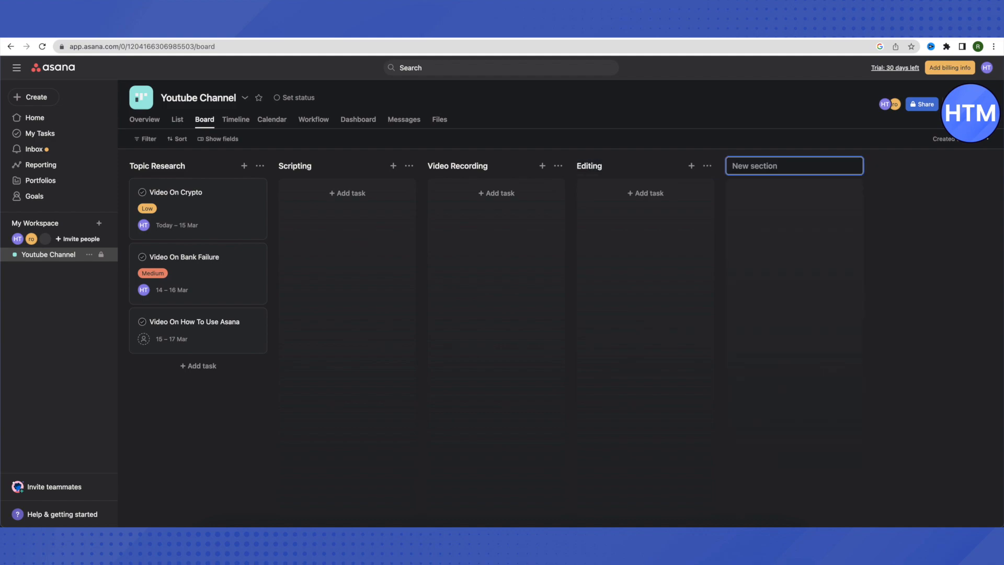
pyautogui.write('Published')
pyautogui.press('Return')
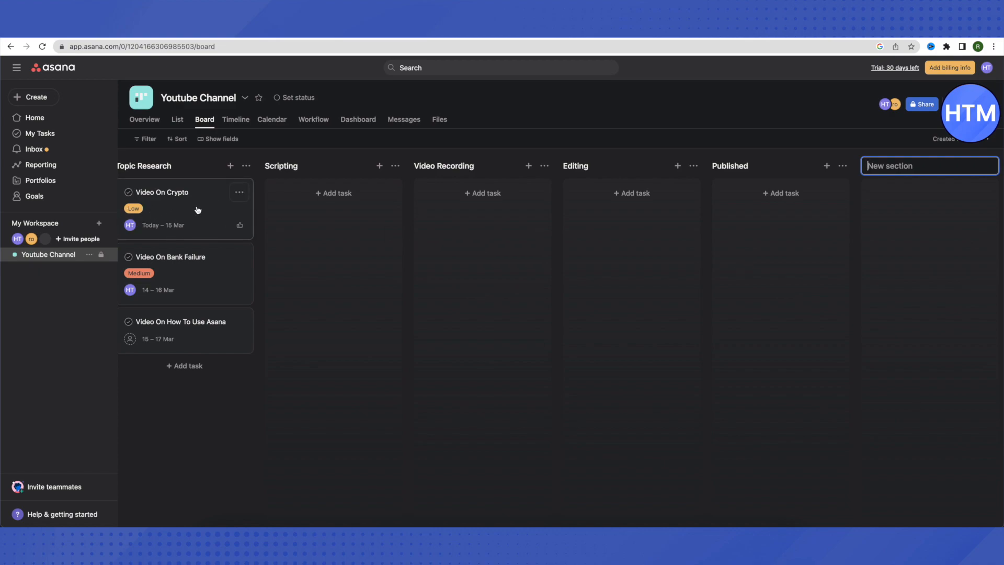
# - Open the Video On Crypto task and review its assignee scheduling choices and priority options without changing them
pyautogui.hscroll(-1, 197, 210)
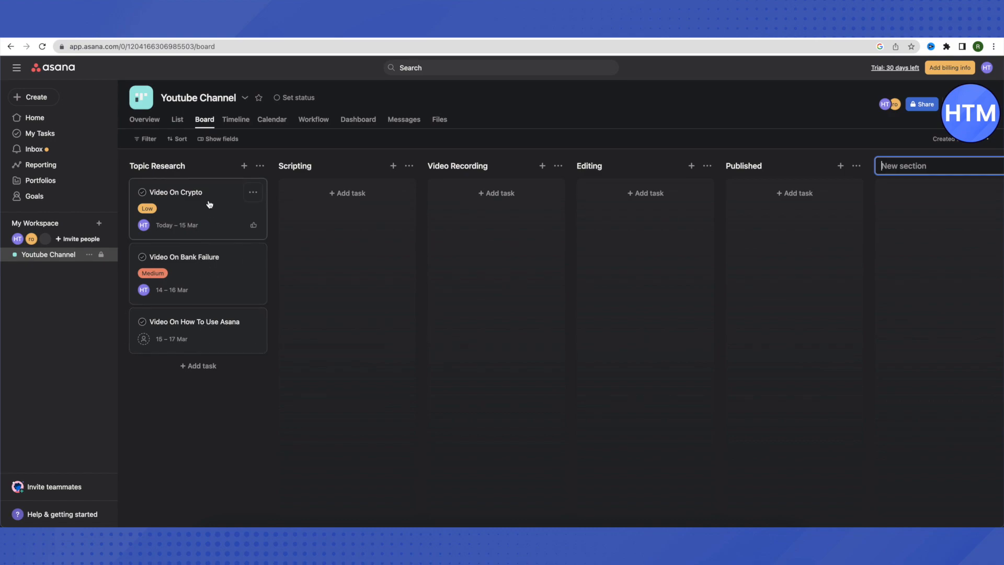
pyautogui.click(194, 210)
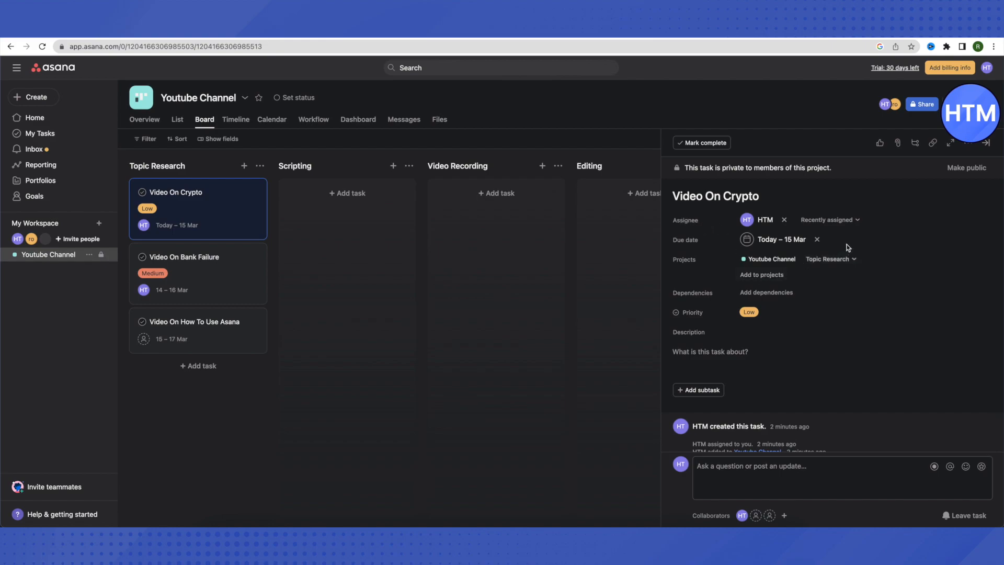
pyautogui.click(842, 223)
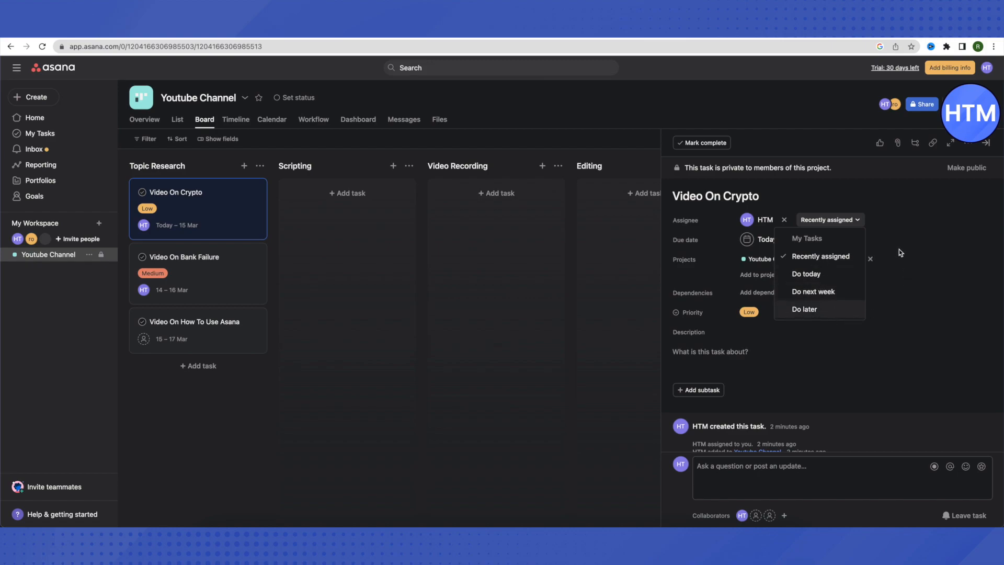
pyautogui.click(849, 220)
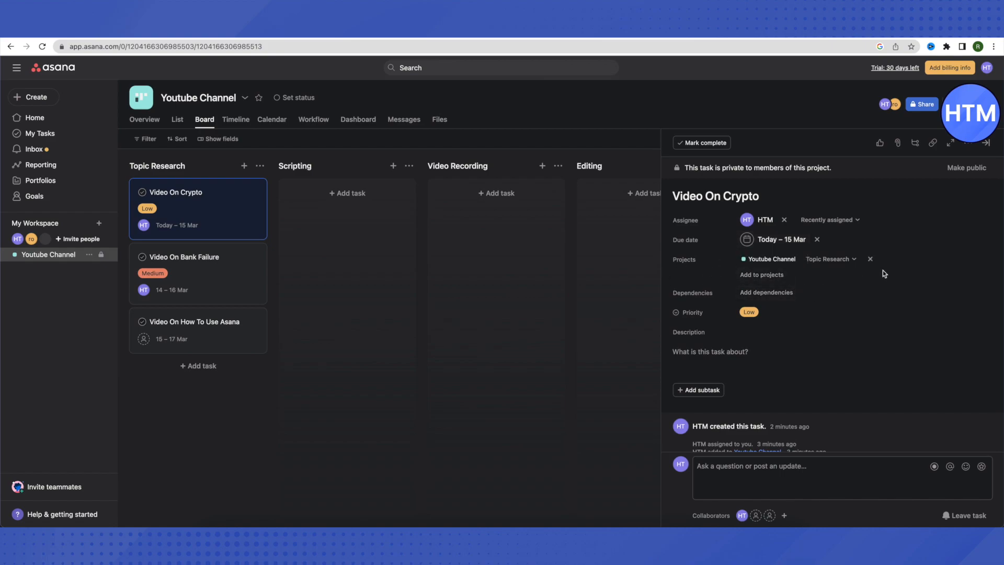
pyautogui.scroll(-1, 882, 294)
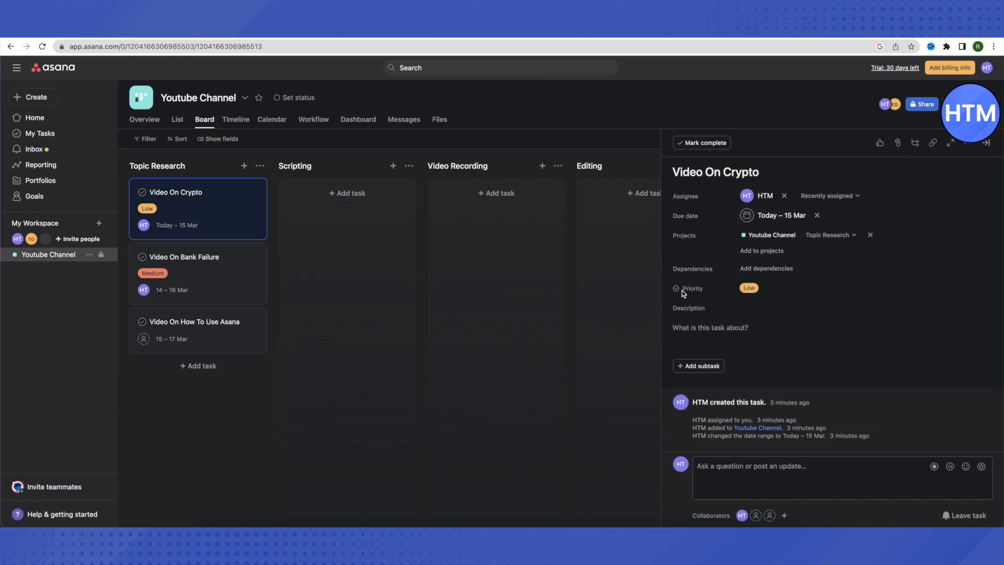
pyautogui.click(779, 287)
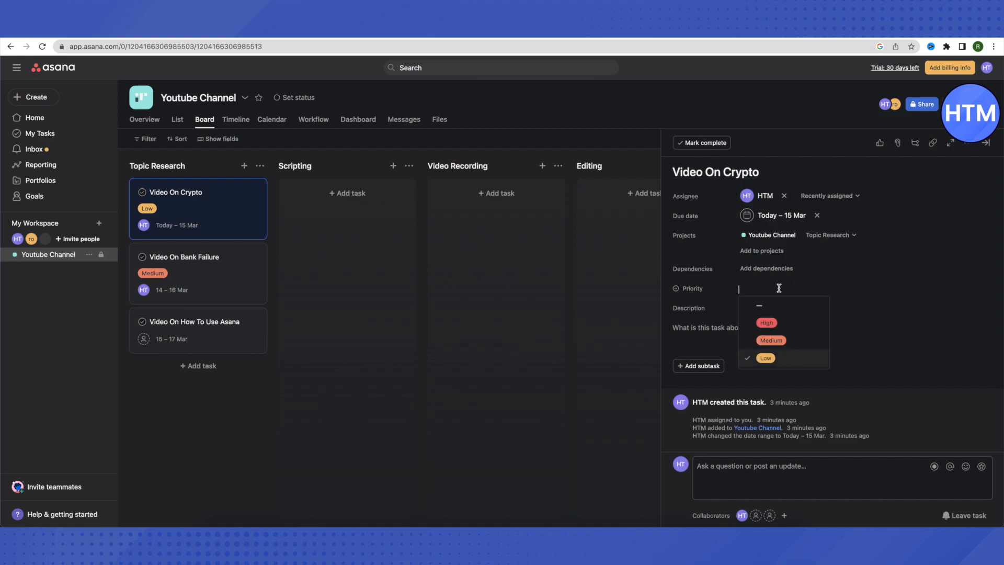
pyautogui.click(883, 289)
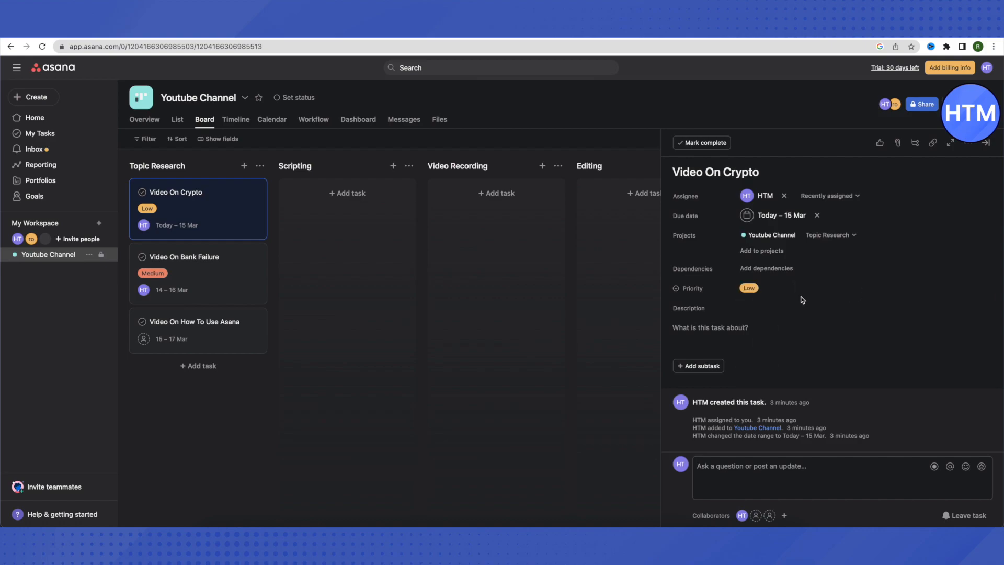
# - Look at the description and comment fields of the Video On Crypto task, leaving both empty
pyautogui.click(707, 327)
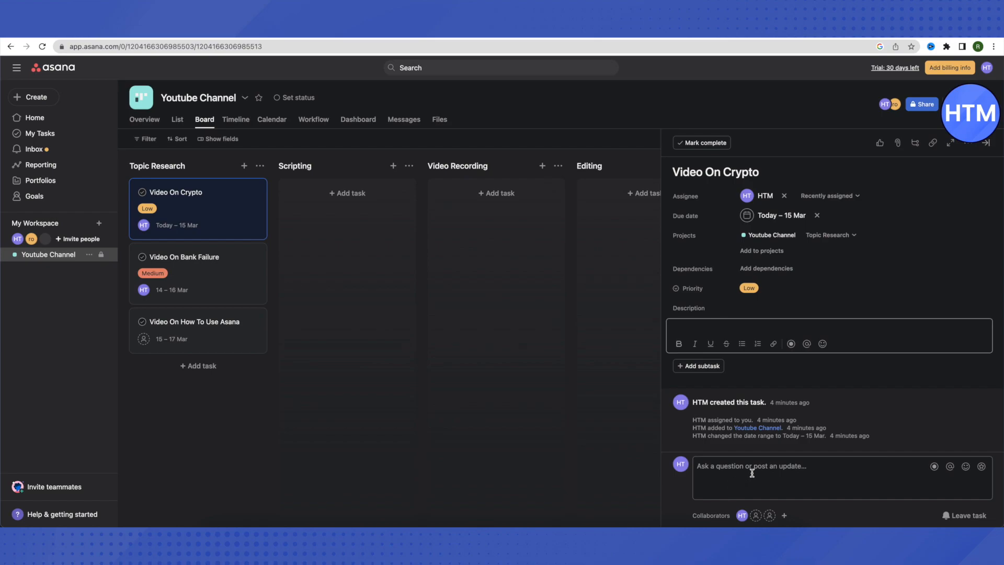
pyautogui.click(704, 470)
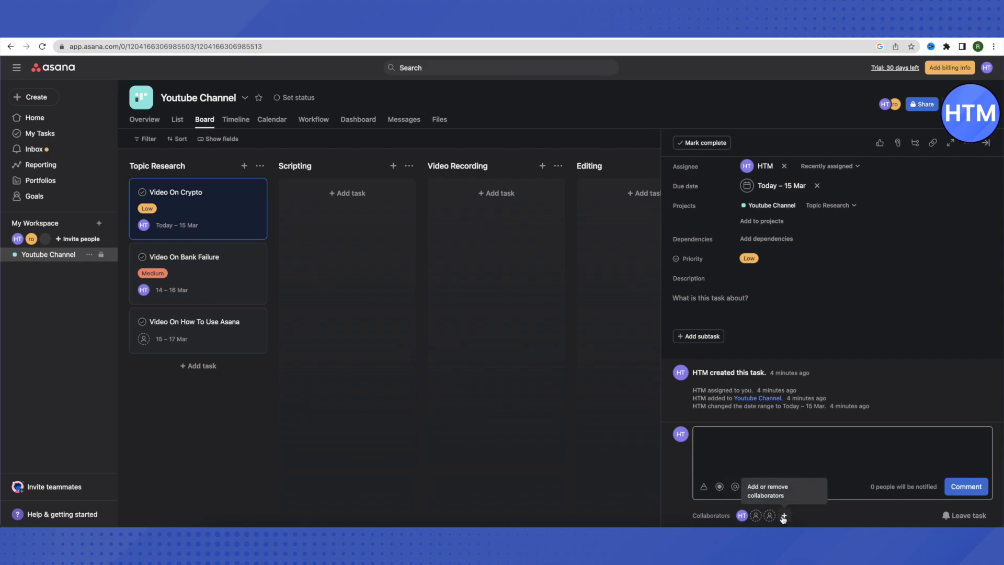
pyautogui.scroll(2, 826, 329)
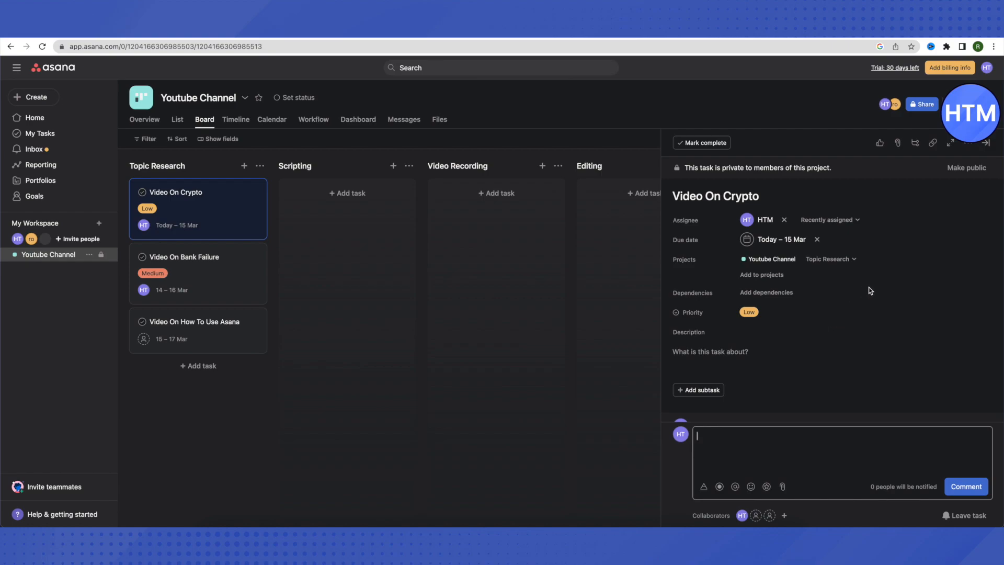
# - Advance the Video On Crypto task through the Scripting, Video Recording and Editing sections to Published, closing its details along the way
pyautogui.click(833, 259)
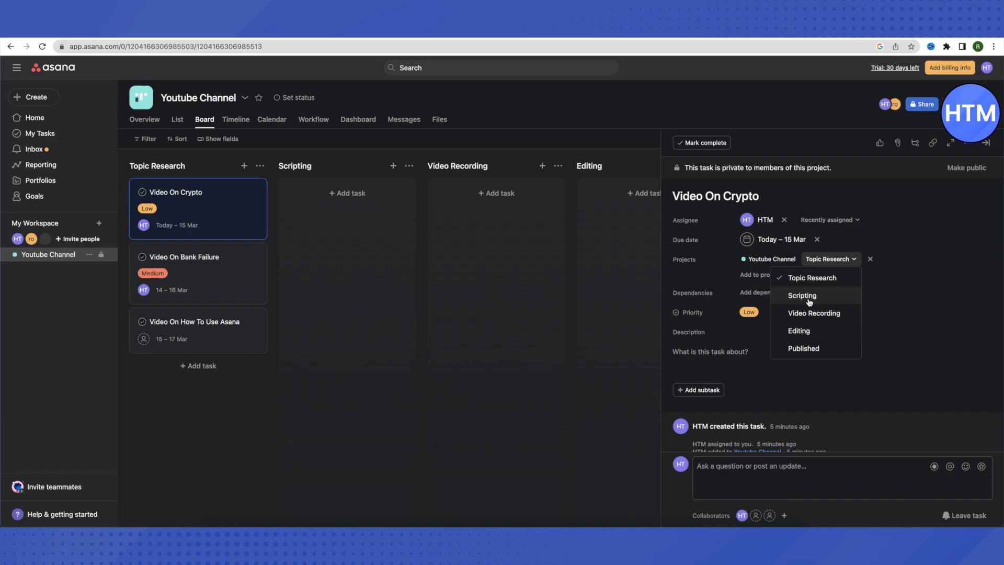
pyautogui.click(802, 295)
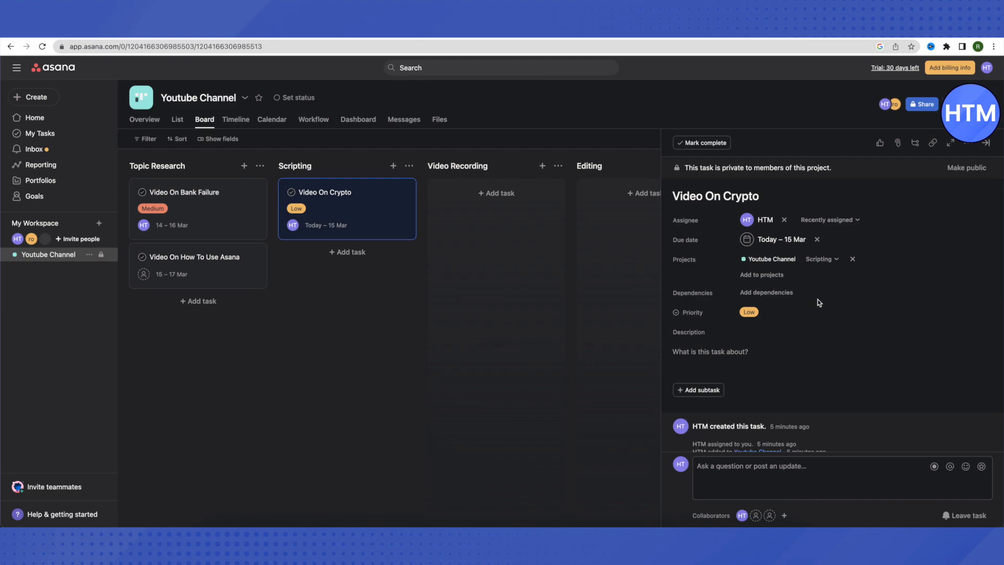
pyautogui.moveTo(313, 201); pyautogui.dragTo(335, 216)
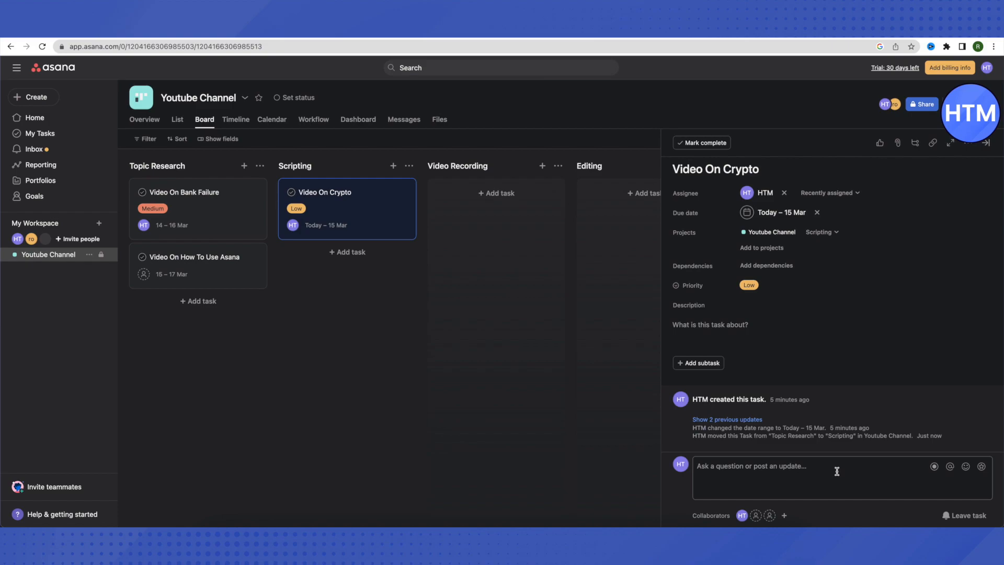
pyautogui.moveTo(313, 206); pyautogui.dragTo(449, 229)
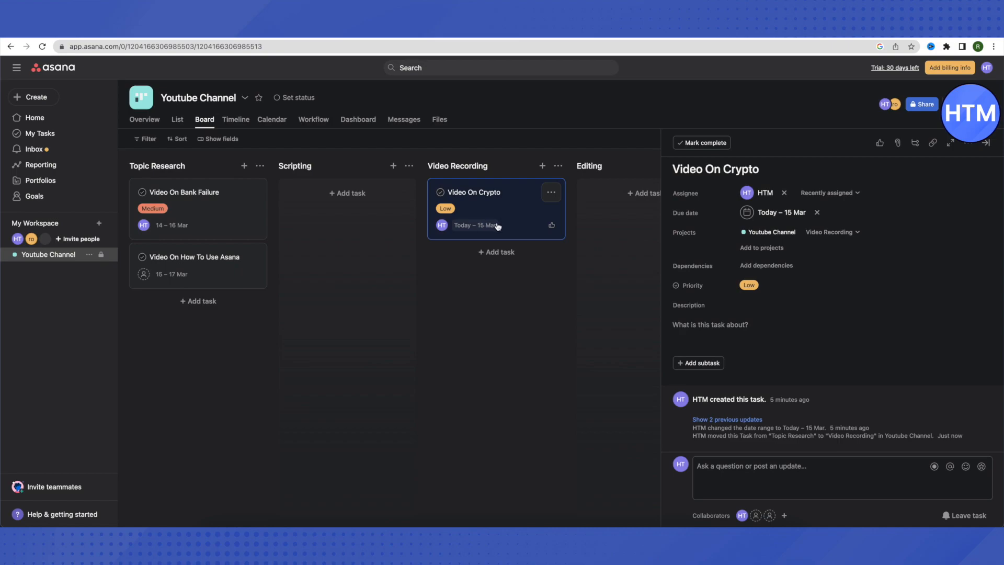
pyautogui.hscroll(5, 590, 278)
pyautogui.hscroll(-5, 590, 278)
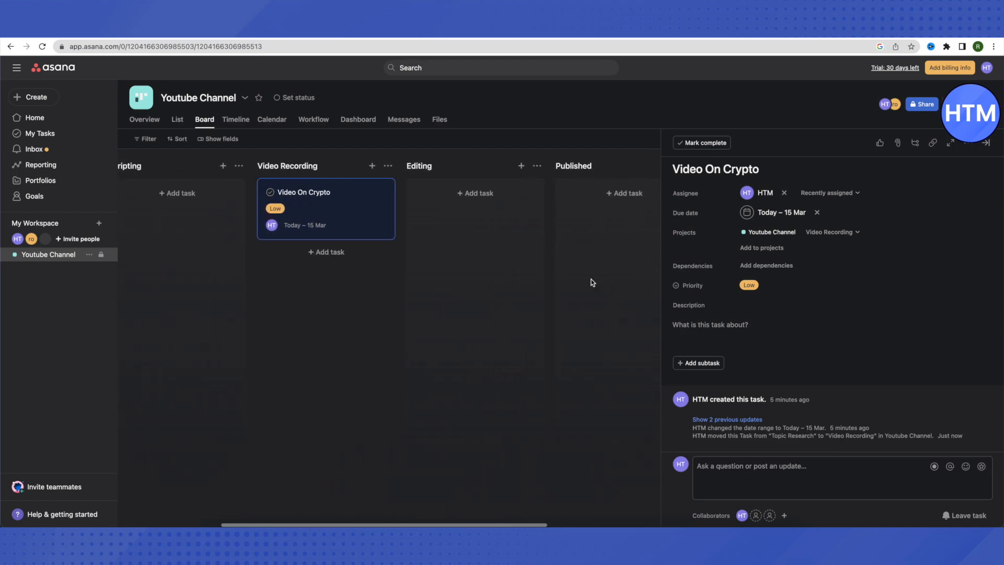
pyautogui.moveTo(387, 211); pyautogui.dragTo(552, 239)
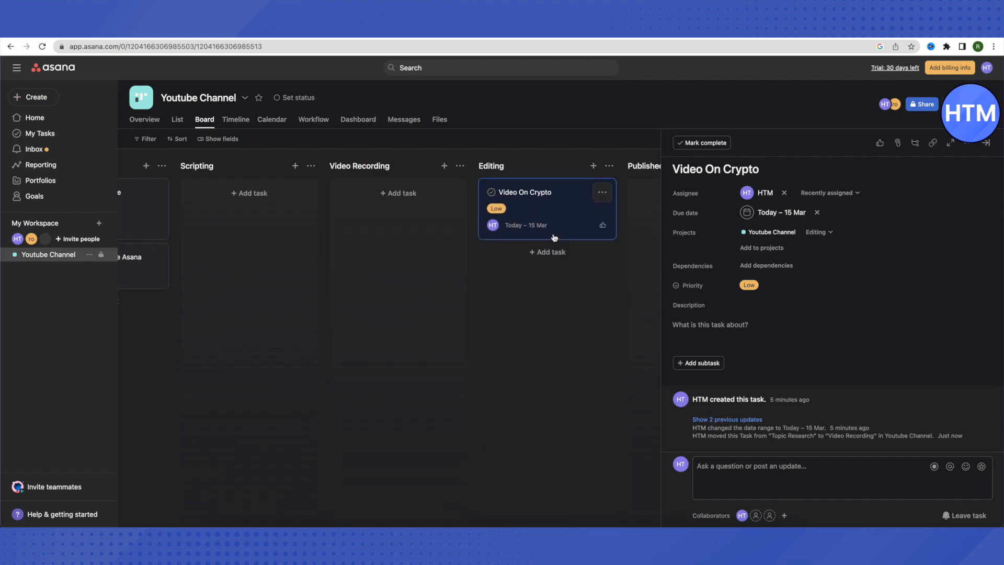
pyautogui.press('Escape')
pyautogui.moveTo(634, 212); pyautogui.dragTo(773, 225)
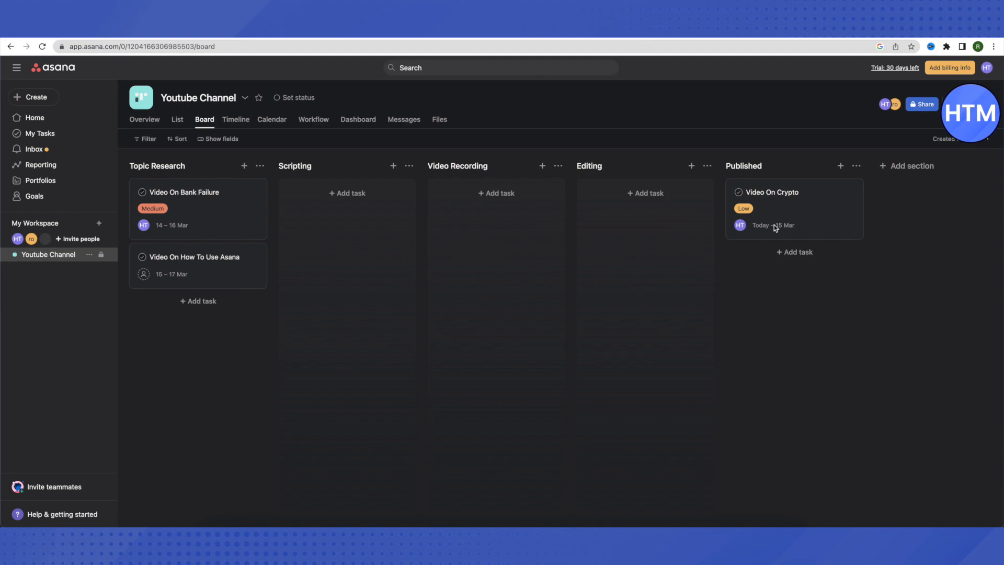
# - Review the additional actions of the Video On Crypto task and the project creation options of My Workspace
pyautogui.click(775, 226)
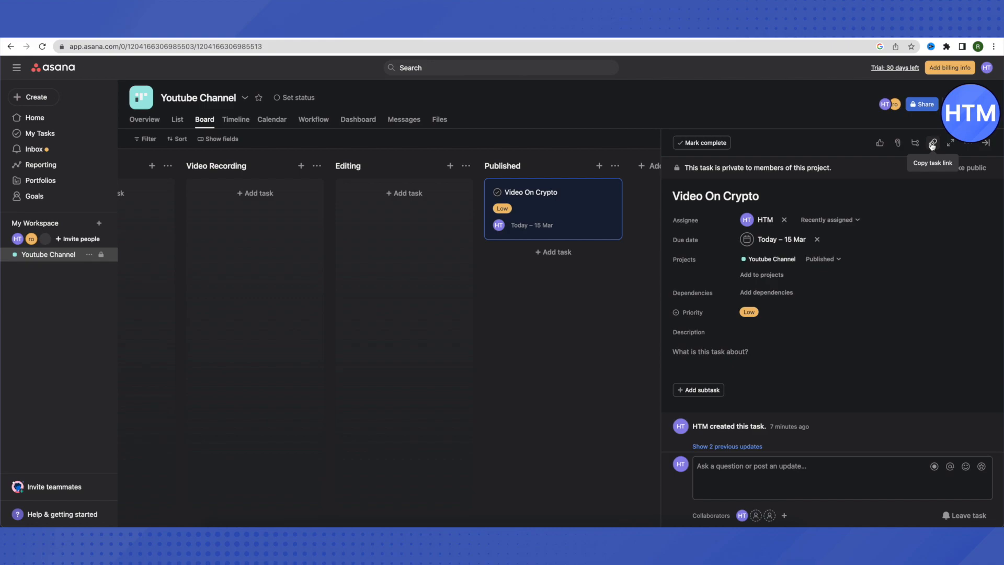
pyautogui.click(967, 145)
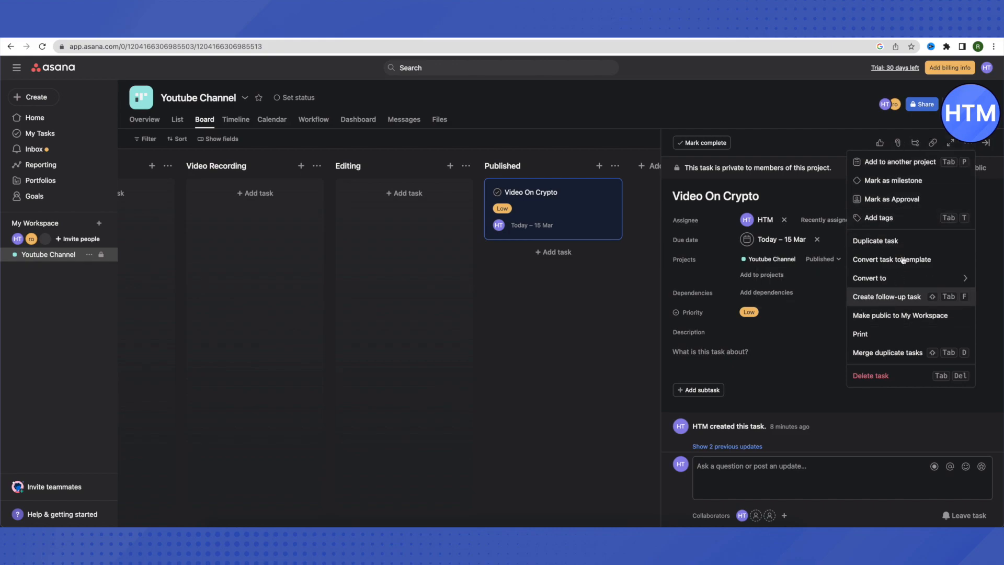
pyautogui.moveTo(880, 279)
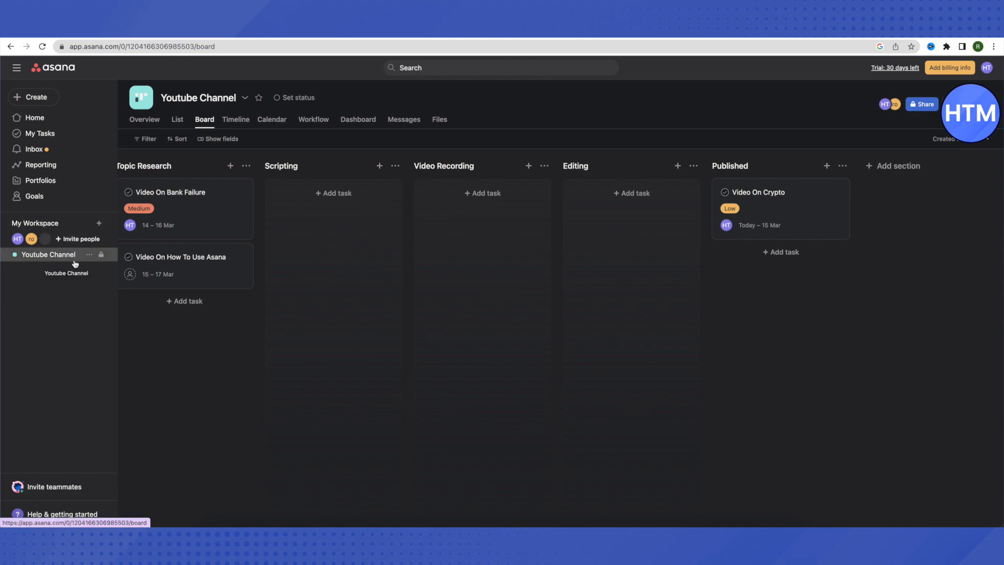
pyautogui.click(100, 225)
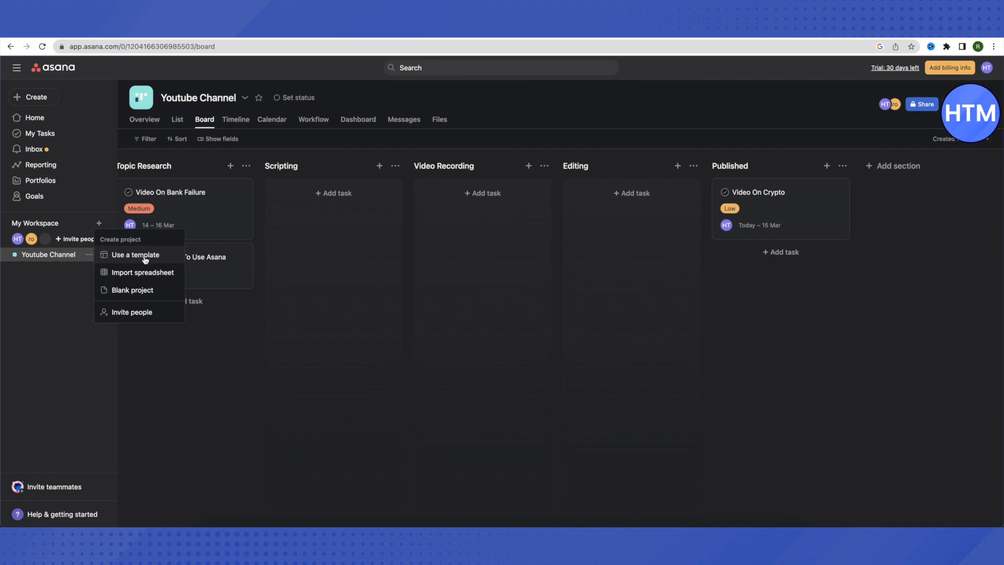
pyautogui.click(77, 298)
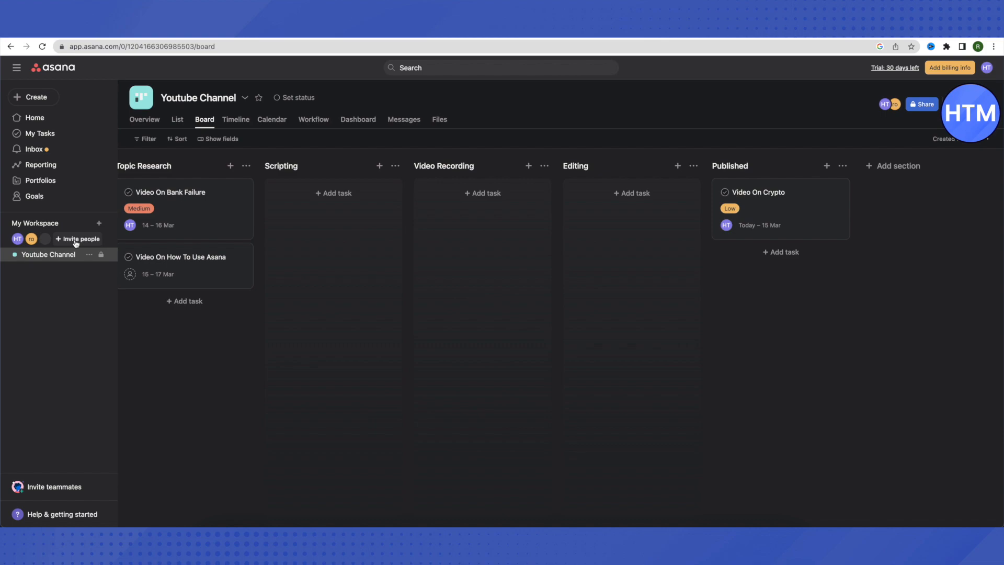
# - Look through the Home page with its Browse integrations step, the My Tasks list and the Reporting page
pyautogui.click(33, 120)
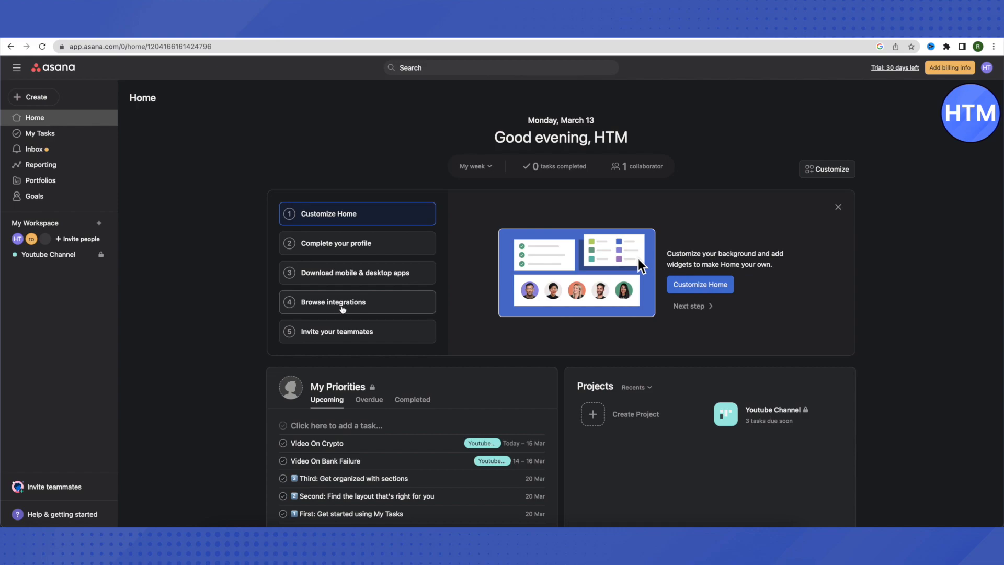
pyautogui.click(343, 309)
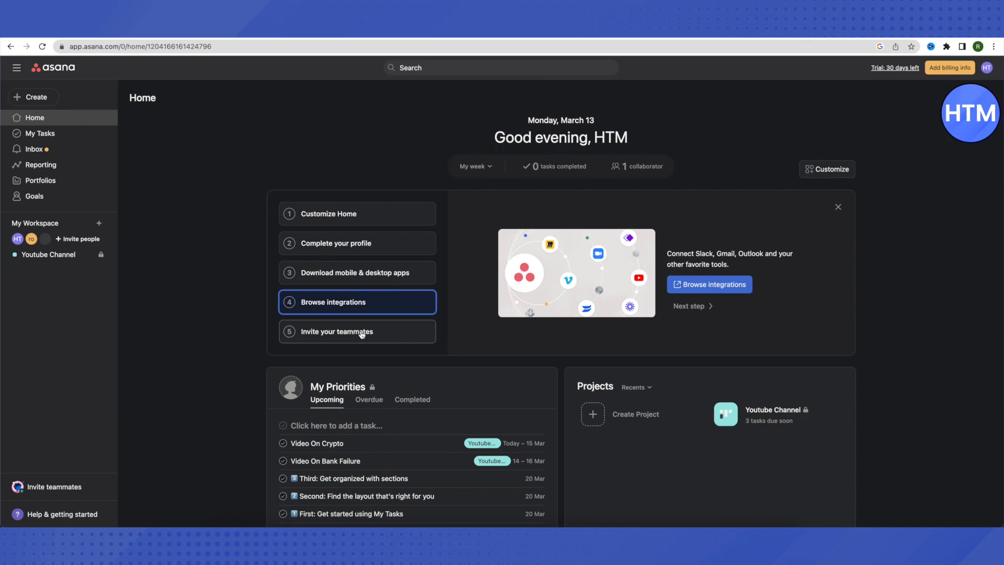
pyautogui.scroll(-1, 363, 335)
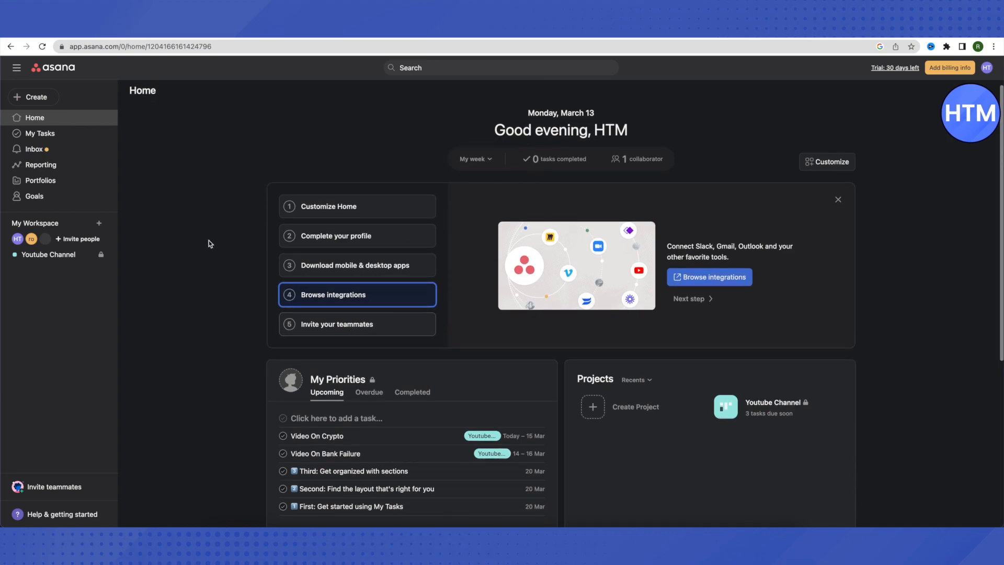
pyautogui.click(44, 138)
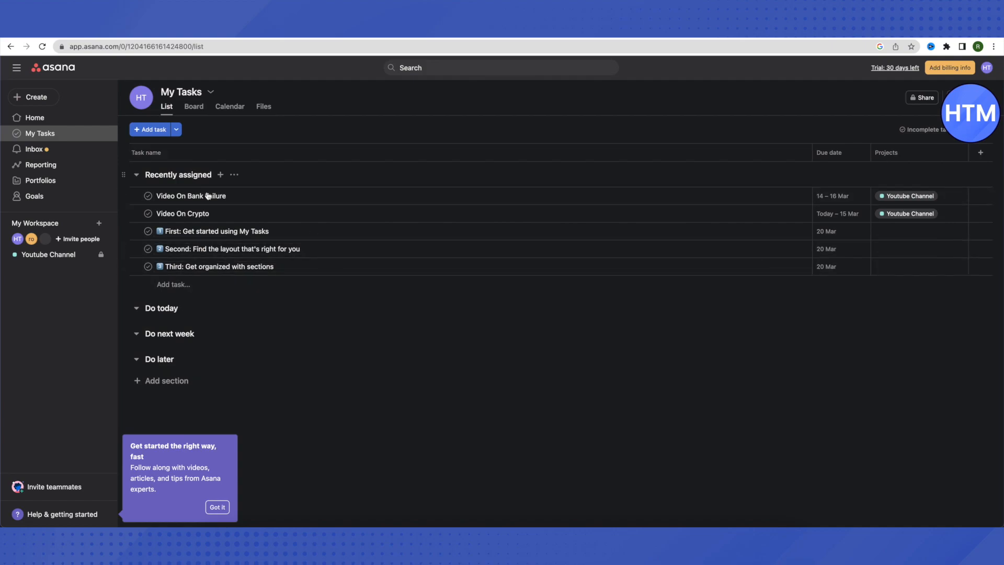
pyautogui.click(41, 164)
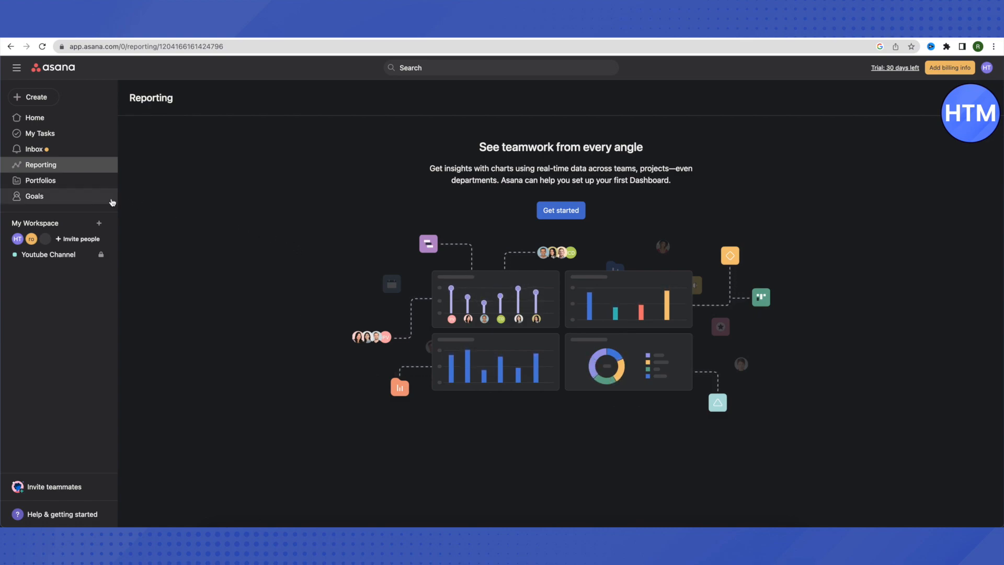
# - View the Goals page and its form for adding a company goal, including the privacy setting, and close the form unsaved
pyautogui.click(63, 202)
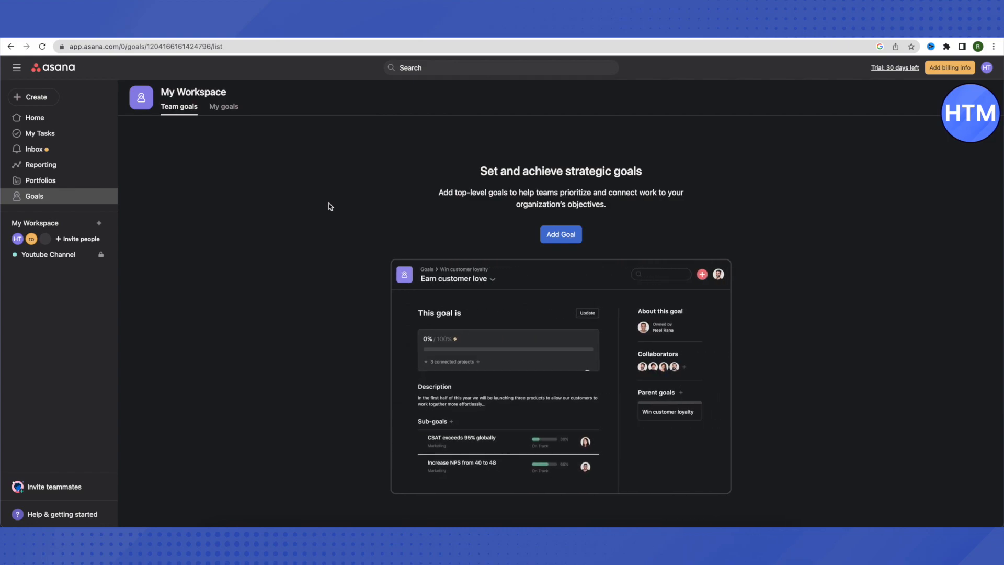
pyautogui.click(556, 237)
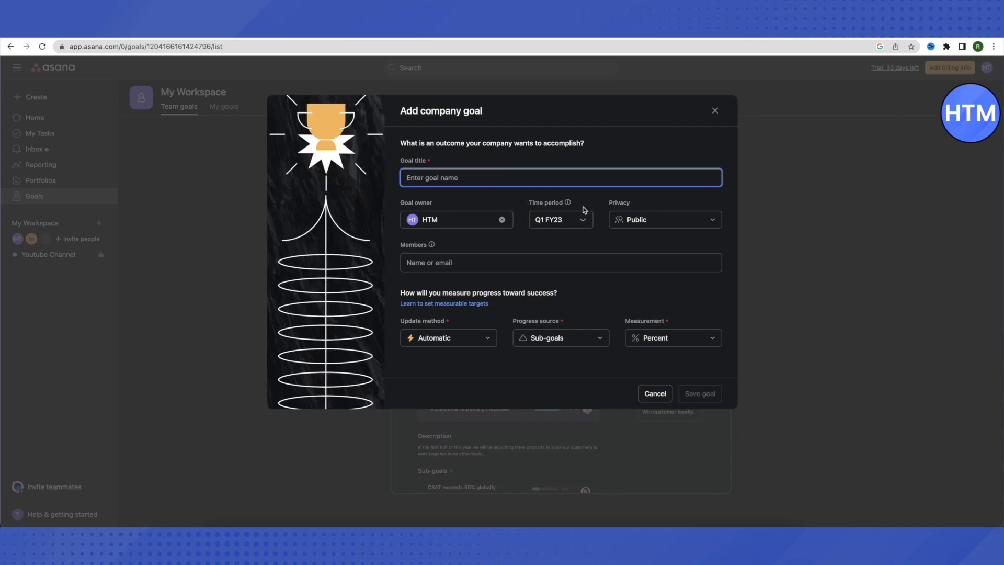
pyautogui.click(642, 223)
pyautogui.click(645, 222)
pyautogui.click(648, 221)
pyautogui.click(648, 222)
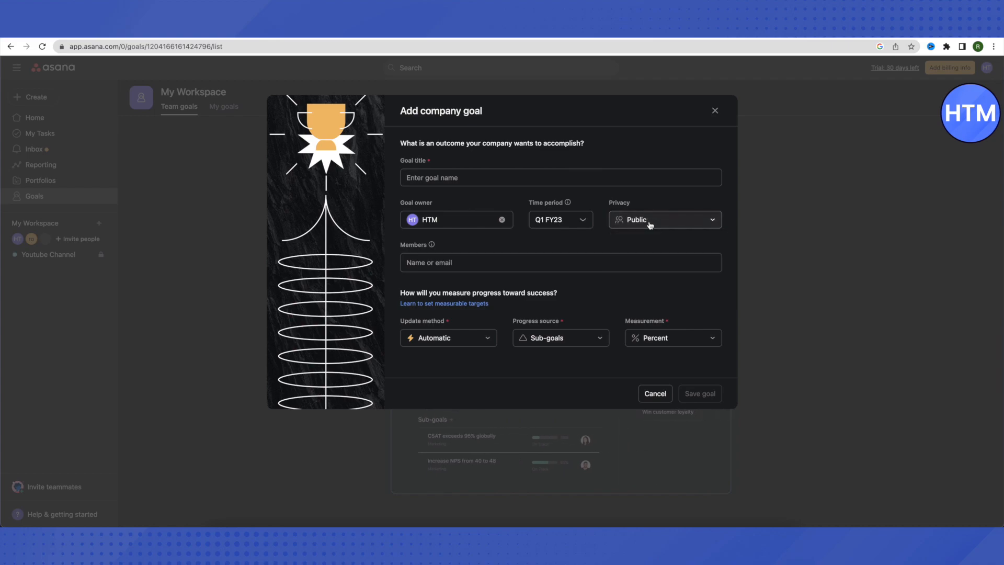
pyautogui.click(714, 111)
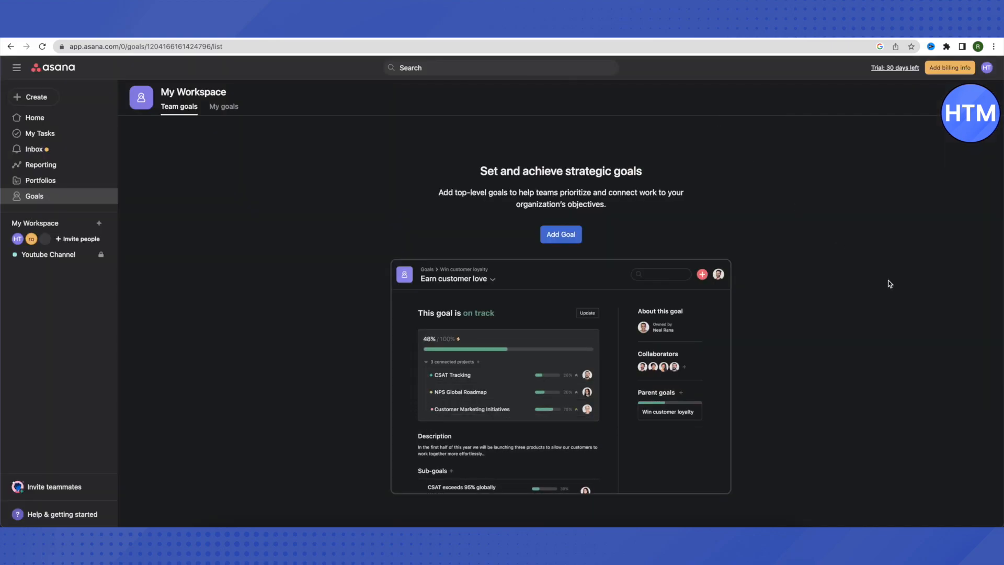